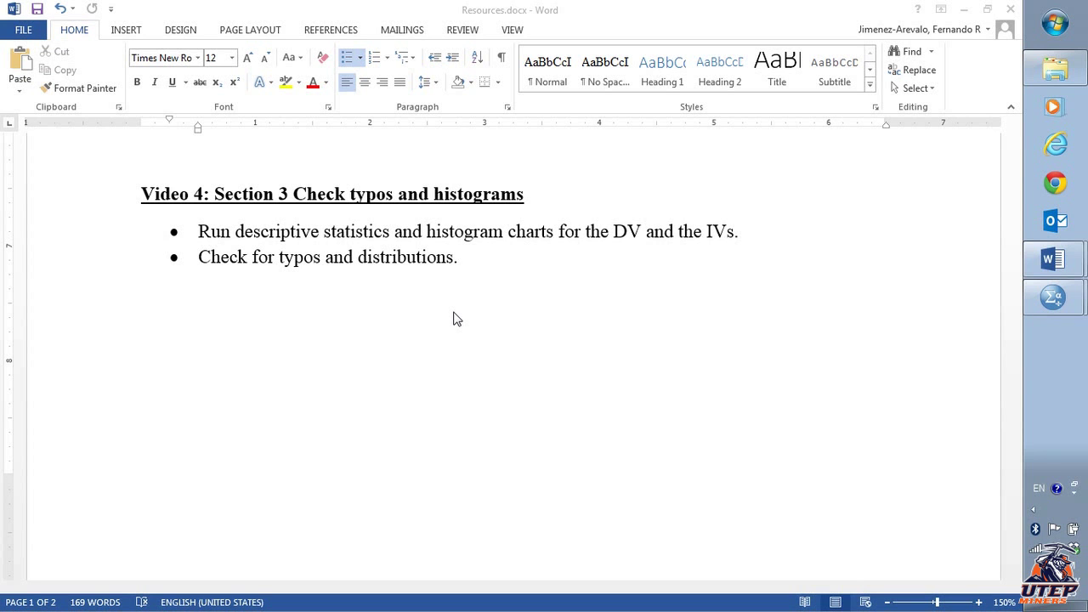
Switch from the Word assignment notes to the SPSS Data Editor with the football survey data.
key("alt+Tab")
key("alt+Tab")
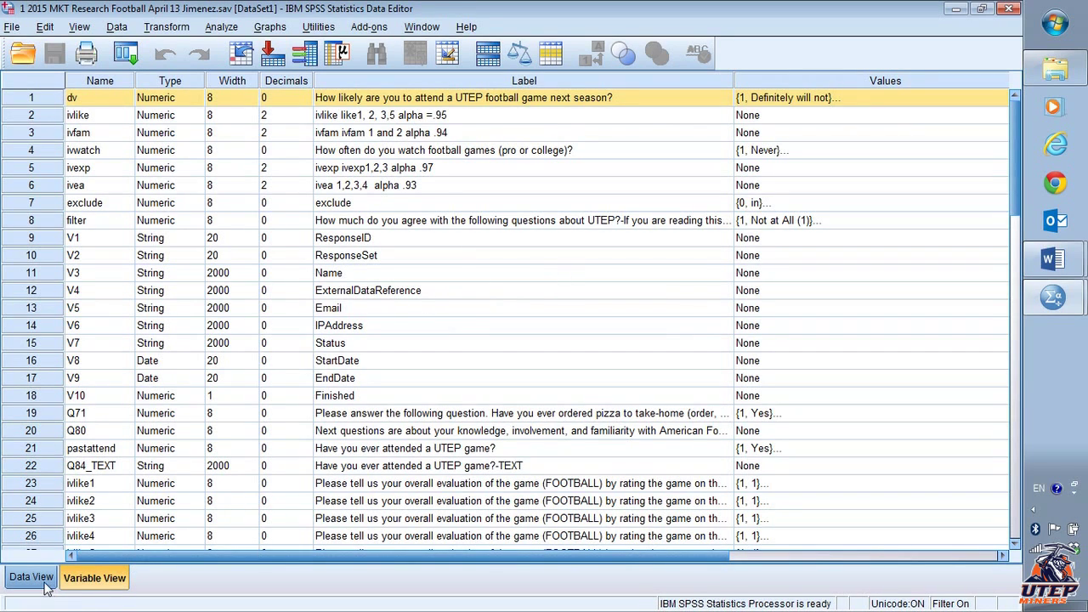
Start a Frequencies analysis with dv, ivlike, ivfam, ivwatch, ivexp and ivea as variables.
left_click(228, 25)
mouse_move(281, 63)
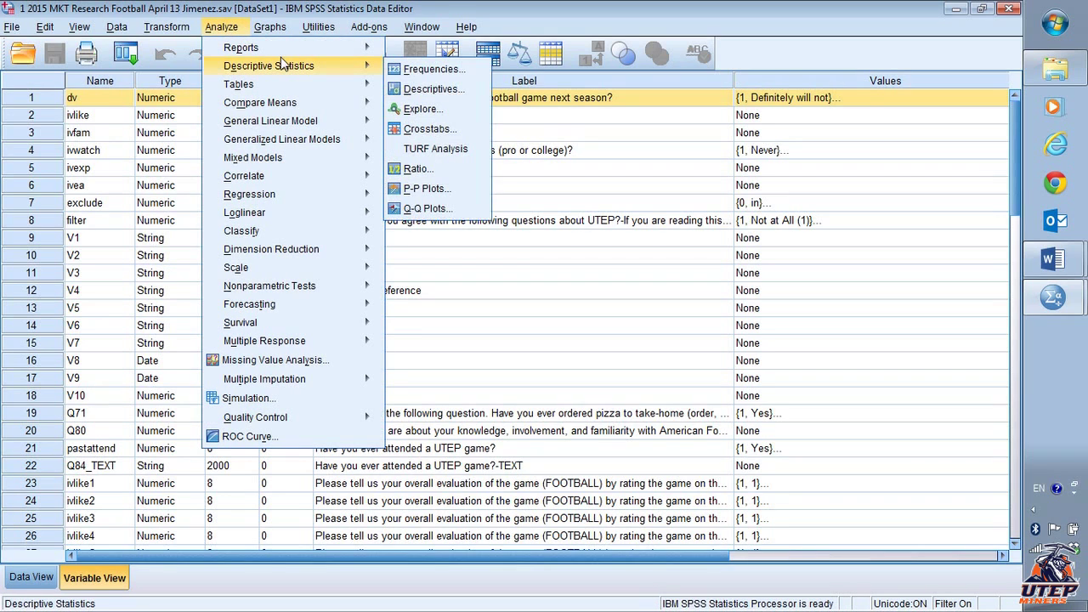
left_click(419, 71)
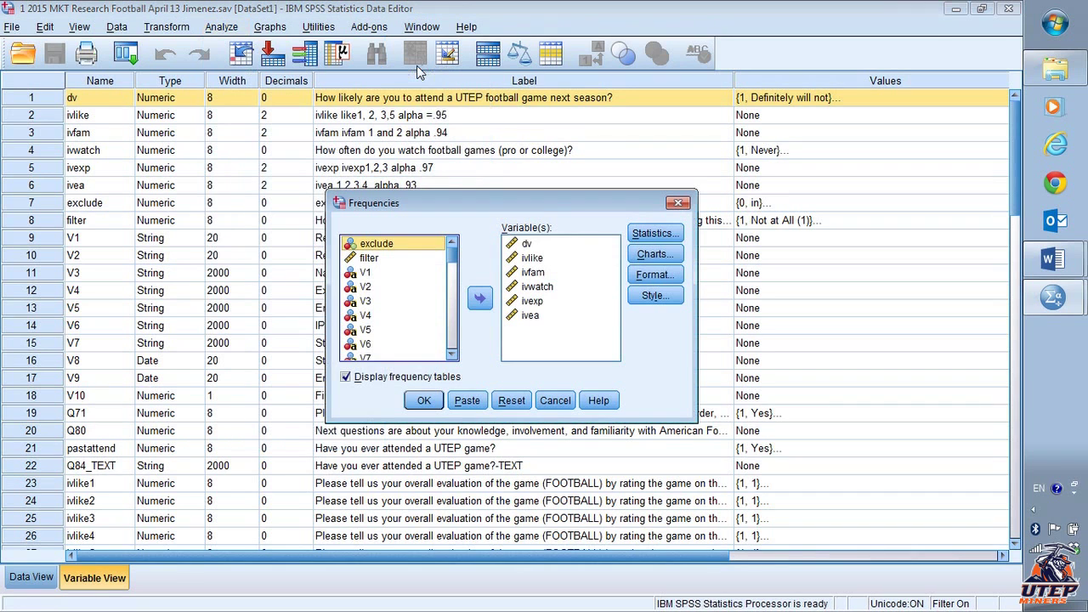
left_click(526, 243)
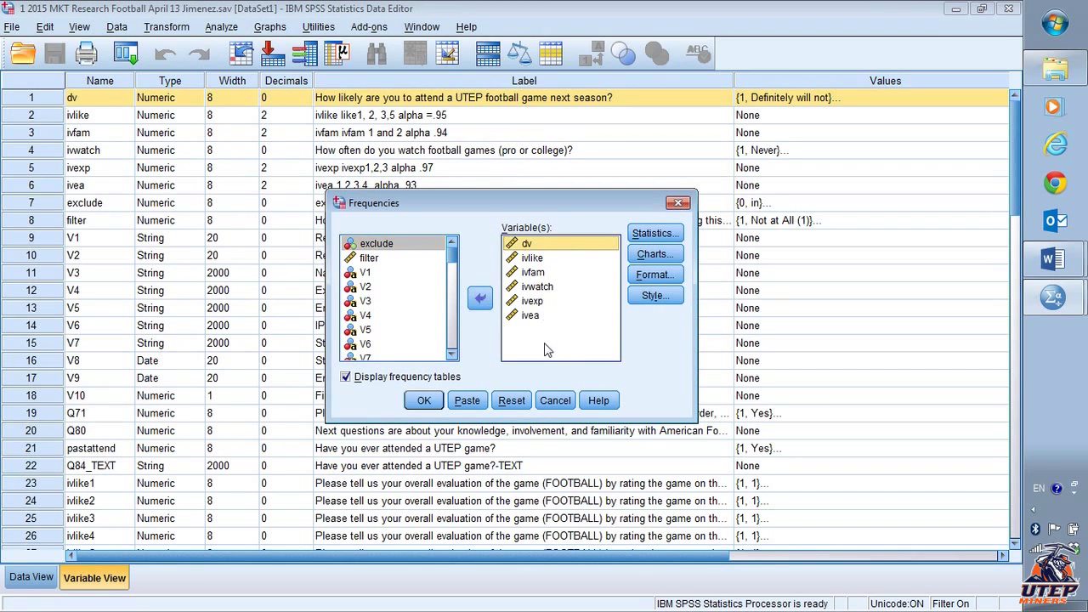
left_click(524, 321, "shift")
left_click(479, 298)
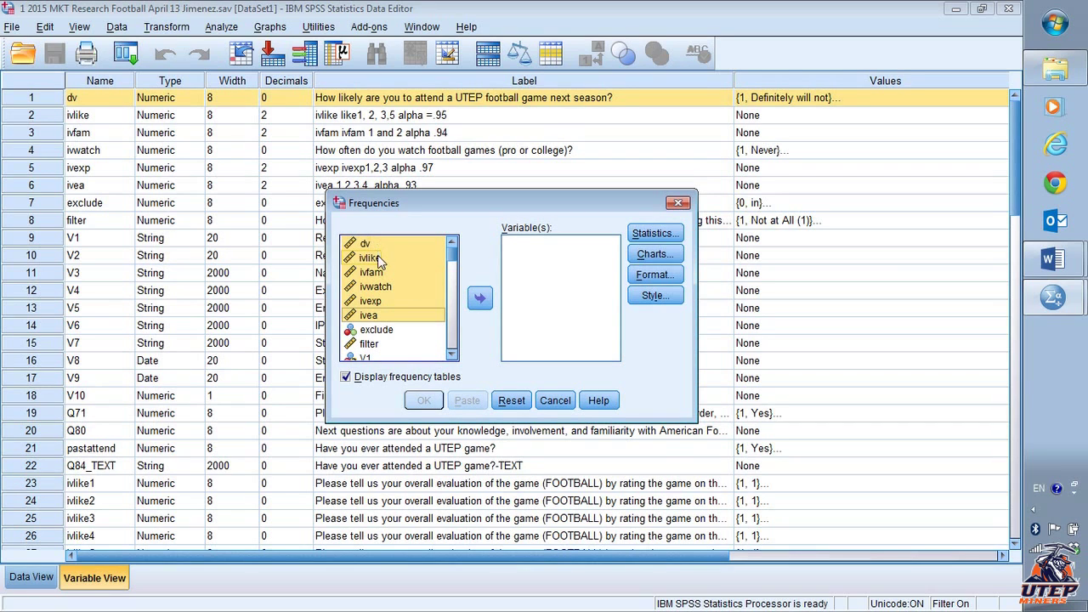
left_click(479, 299)
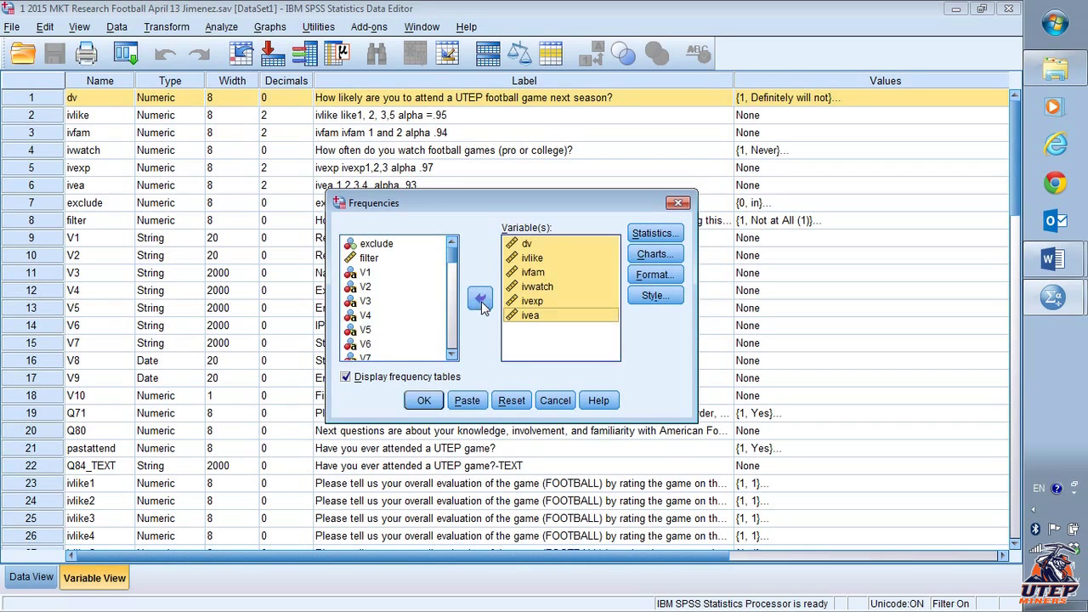
left_click(654, 234)
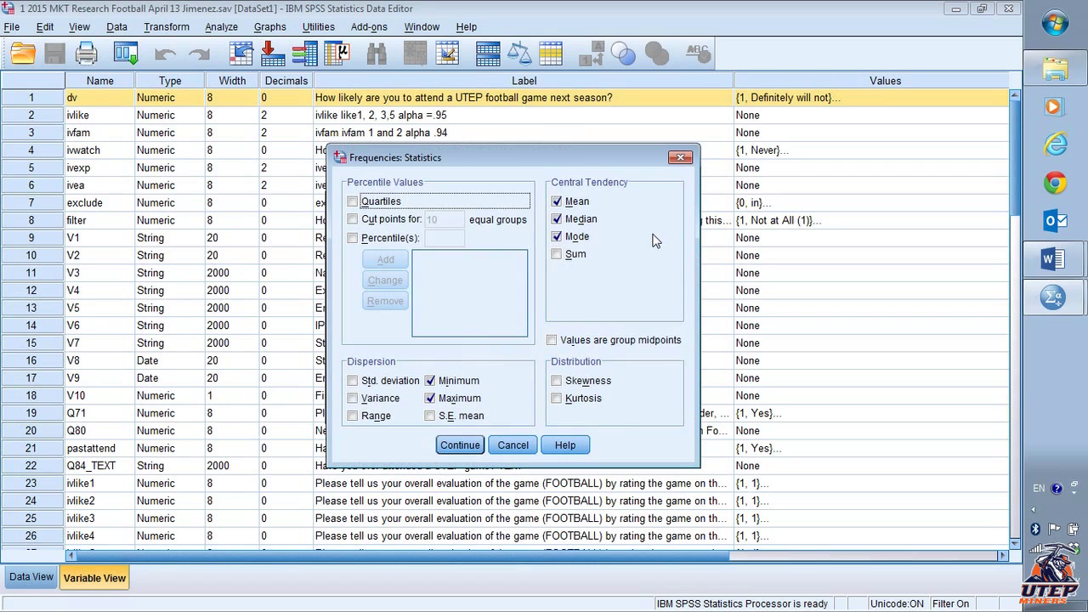
Request Mean, Median, Mode, Minimum and Maximum as the frequencies summary statistics.
left_click(557, 203)
left_click(559, 202)
left_click(559, 219)
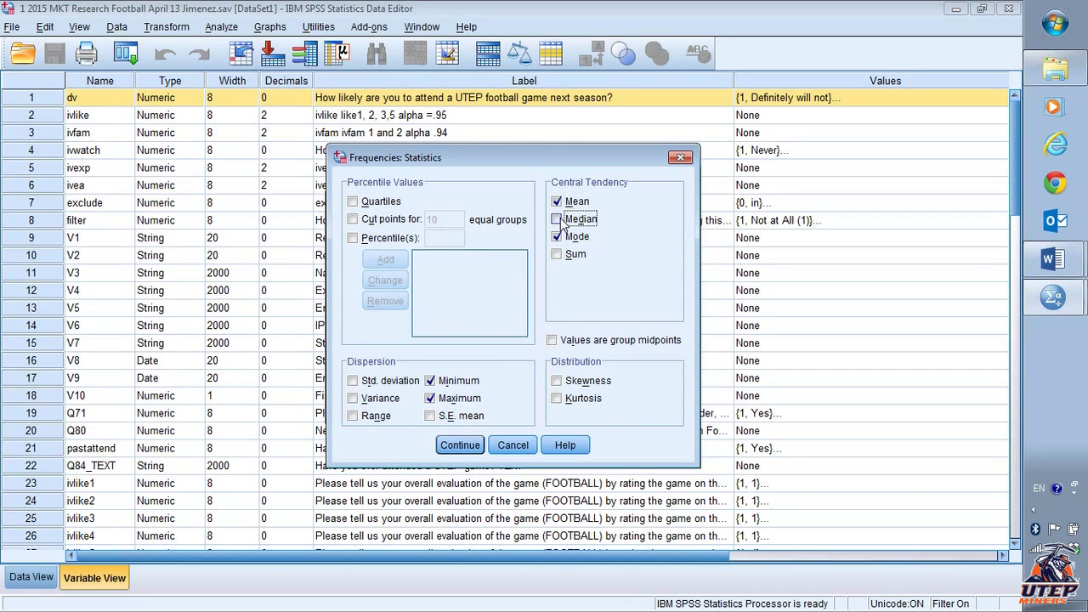
left_click(560, 220)
left_click(560, 237)
left_click(557, 237)
left_click(439, 384)
left_click(437, 383)
left_click(437, 383)
left_click(434, 400)
left_click(434, 401)
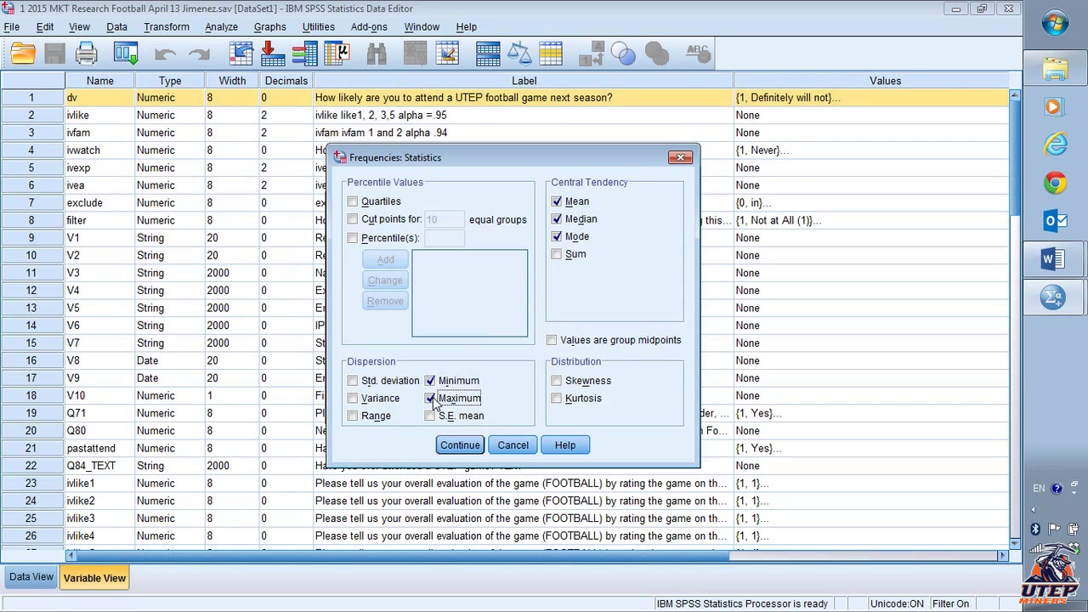
left_click(460, 444)
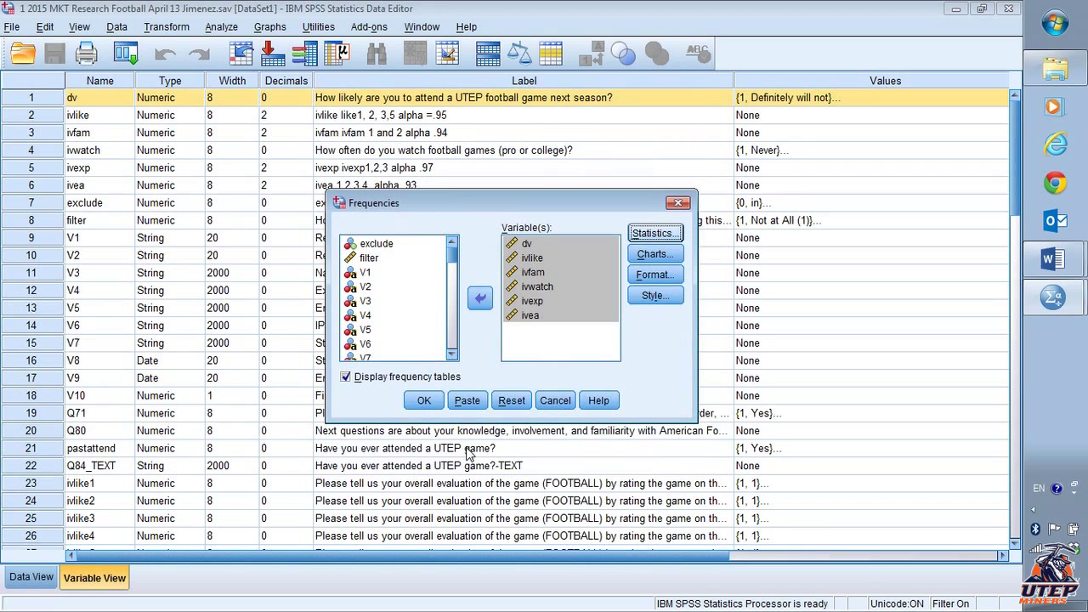
Choose histograms with normal curves as the chart type and run the analysis.
left_click(655, 255)
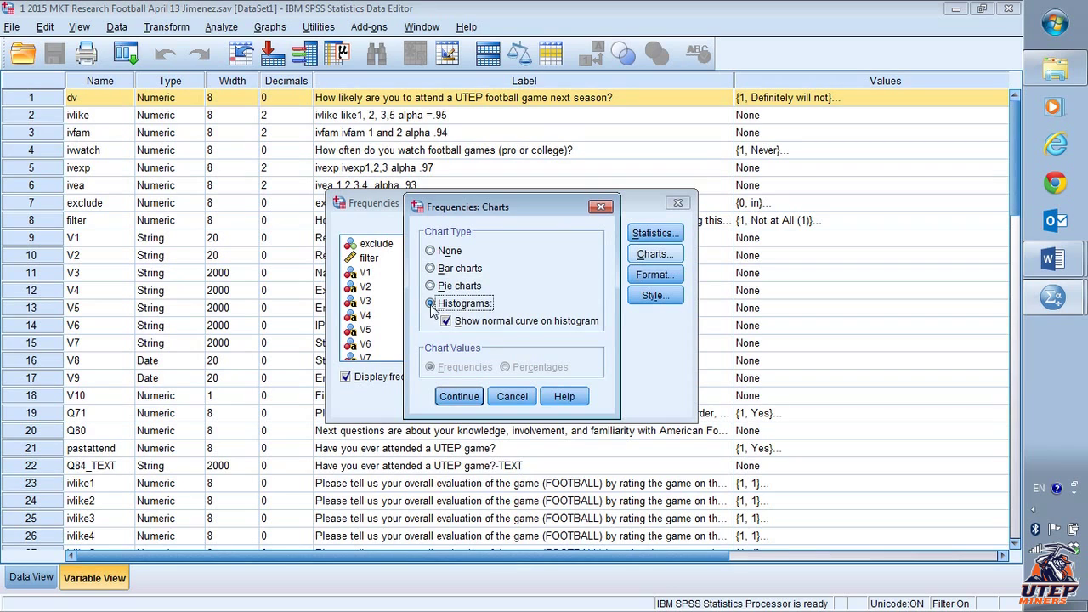
left_click(431, 286)
left_click(431, 304)
left_click(446, 321)
left_click(446, 323)
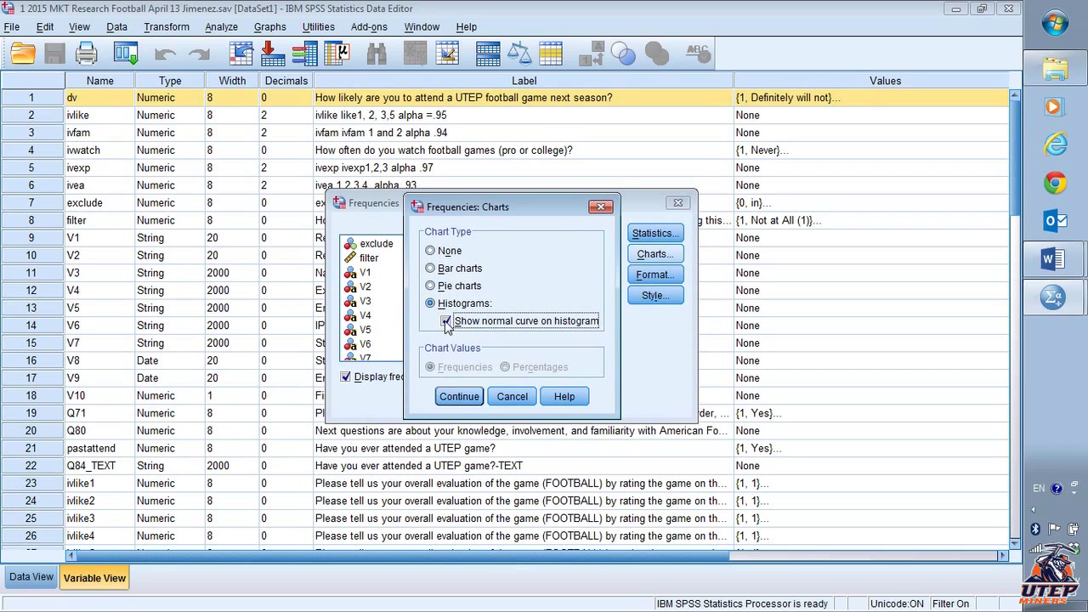
left_click(464, 403)
left_click(465, 403)
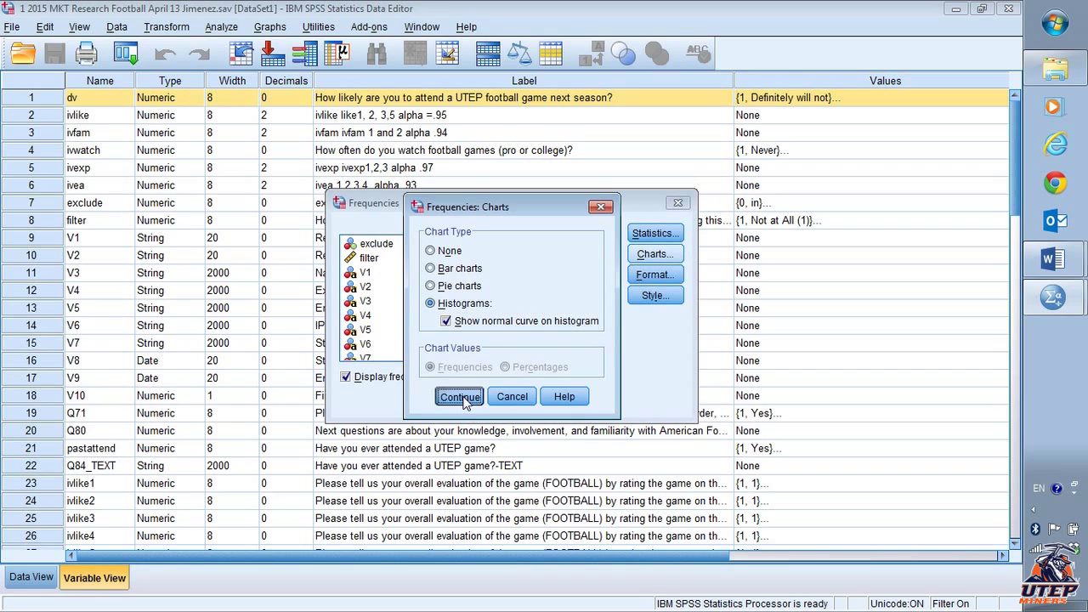
left_click(464, 403)
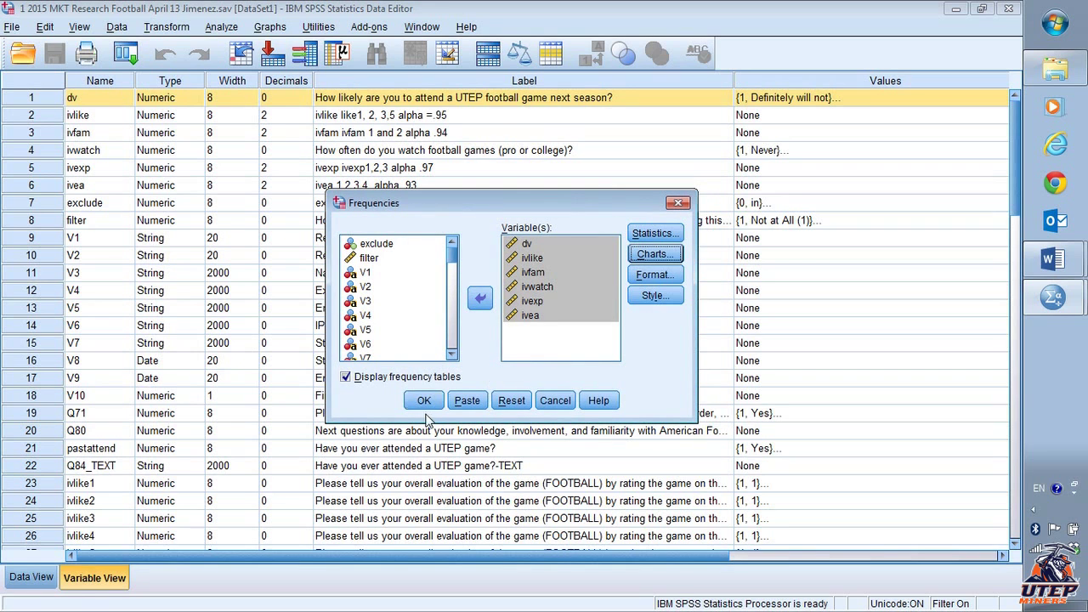
left_click(425, 403)
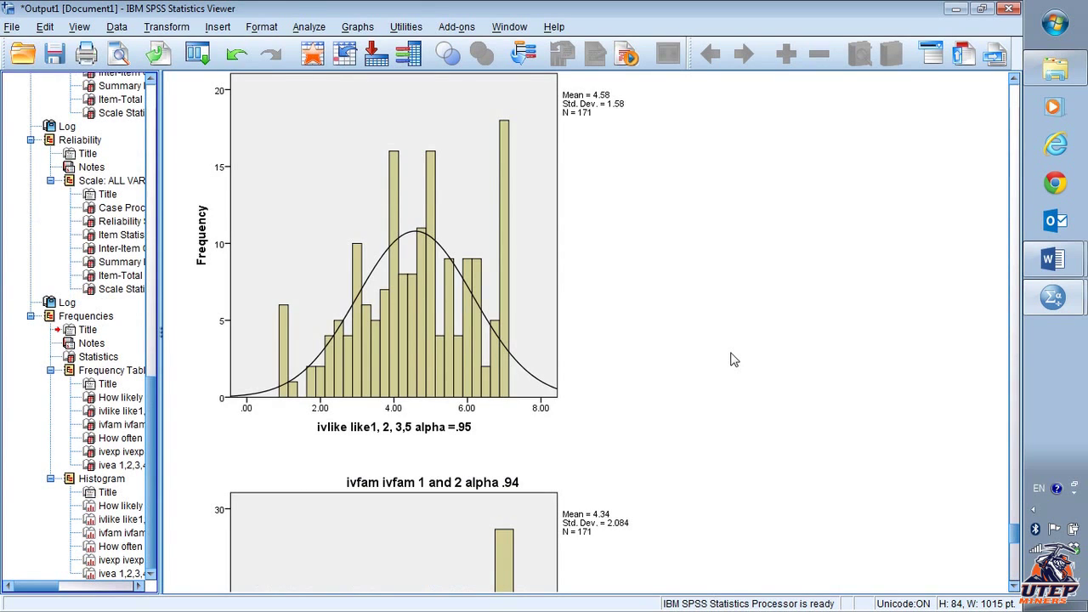
scroll(734, 360, "up", 20)
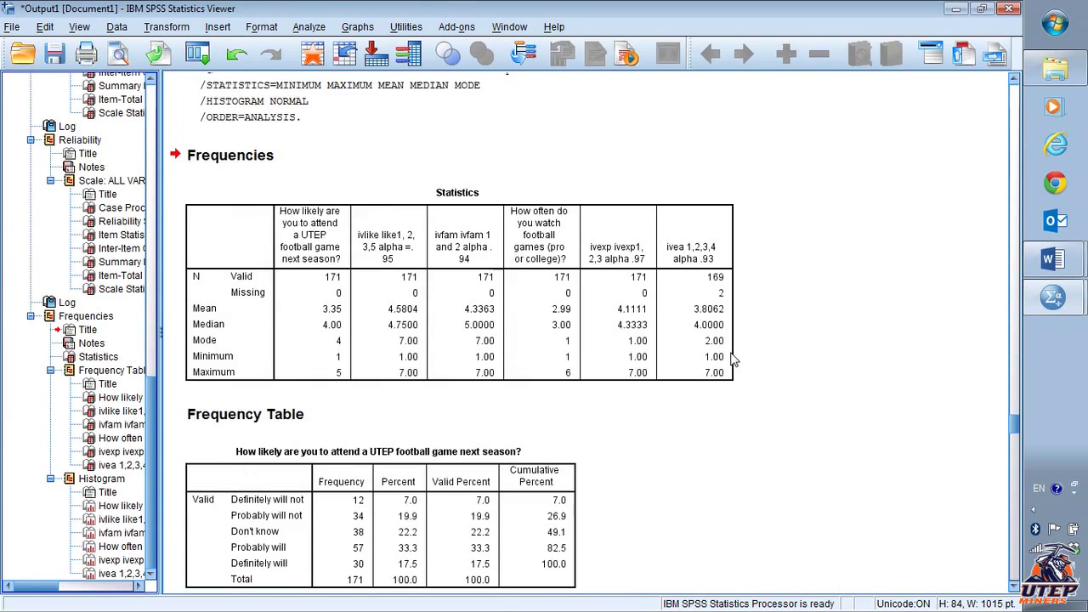
scroll(734, 360, "down", 10)
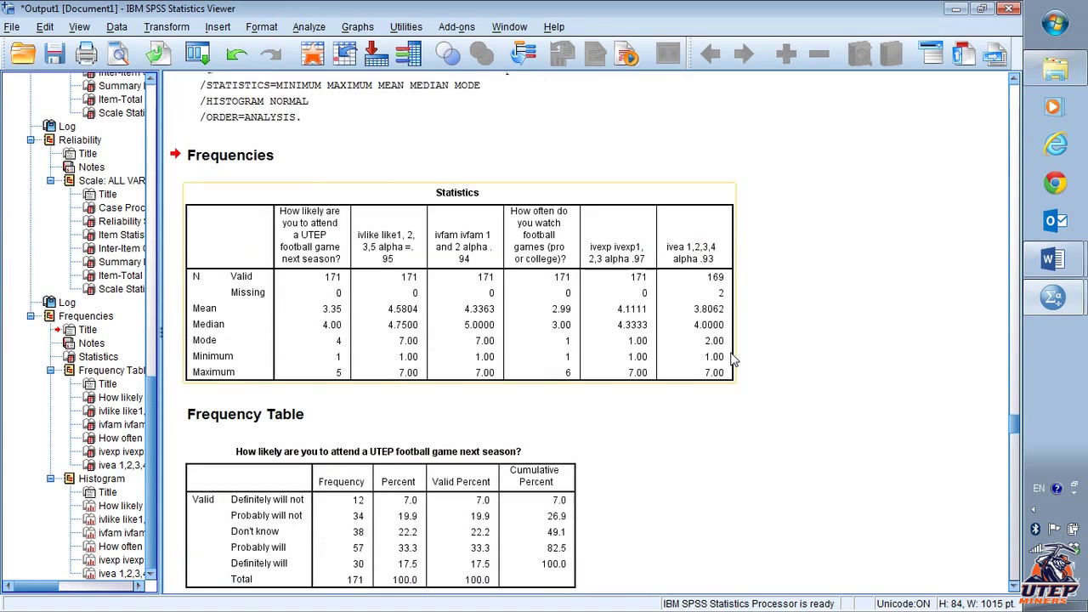
left_click(486, 306)
double_click(484, 306)
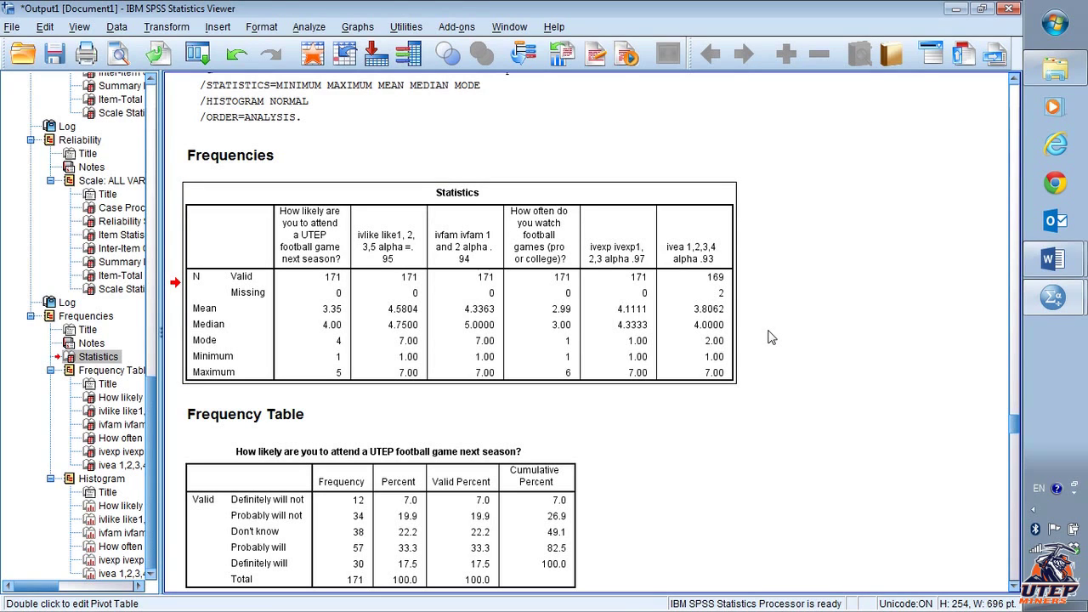
scroll(767, 336, "down", 6)
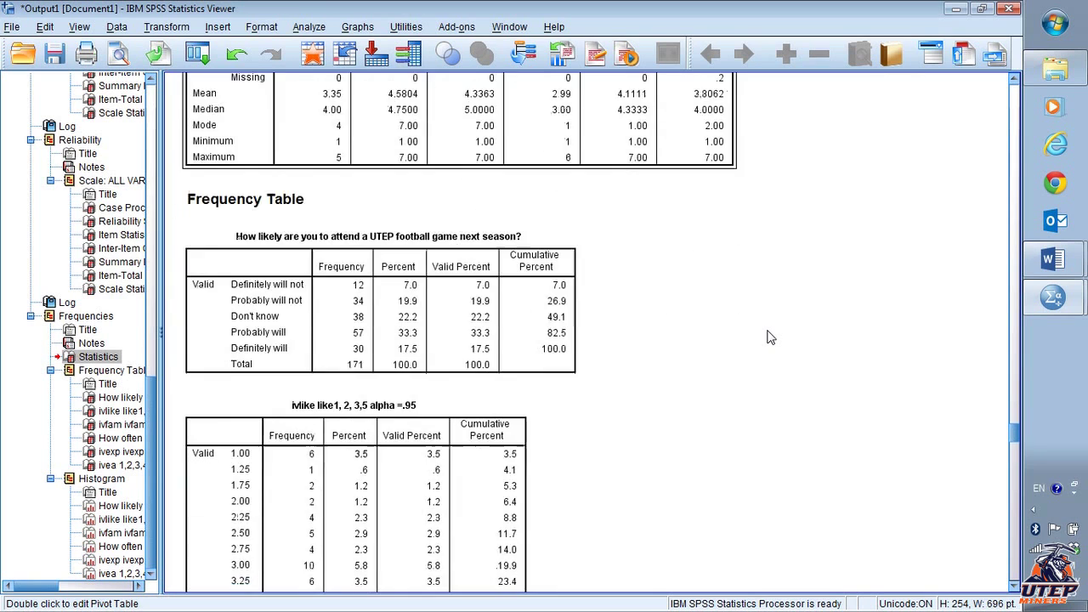
scroll(768, 336, "up", 2)
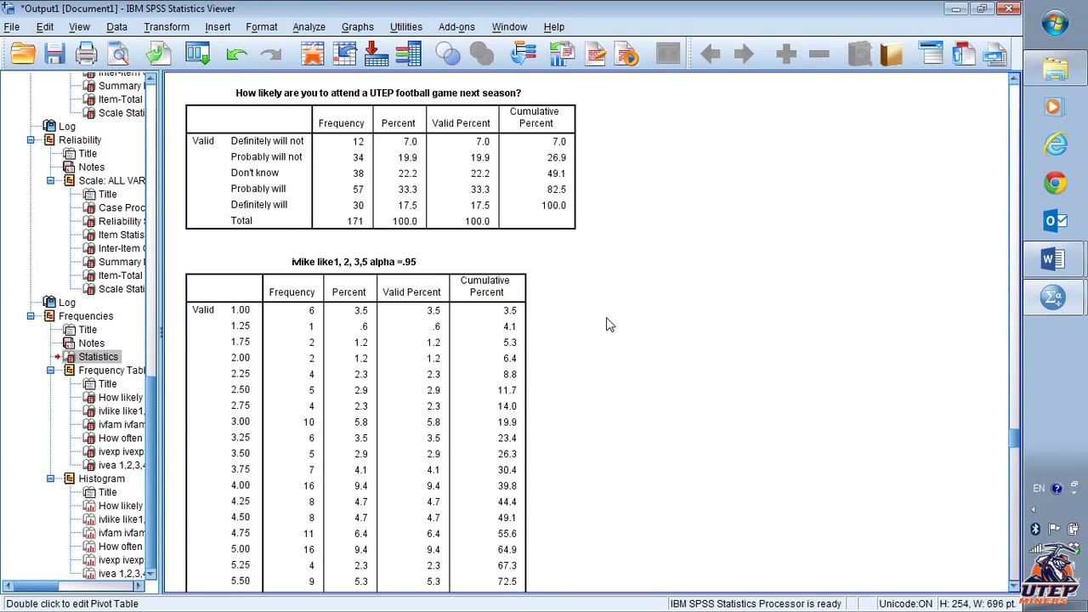
scroll(607, 324, "down", 6)
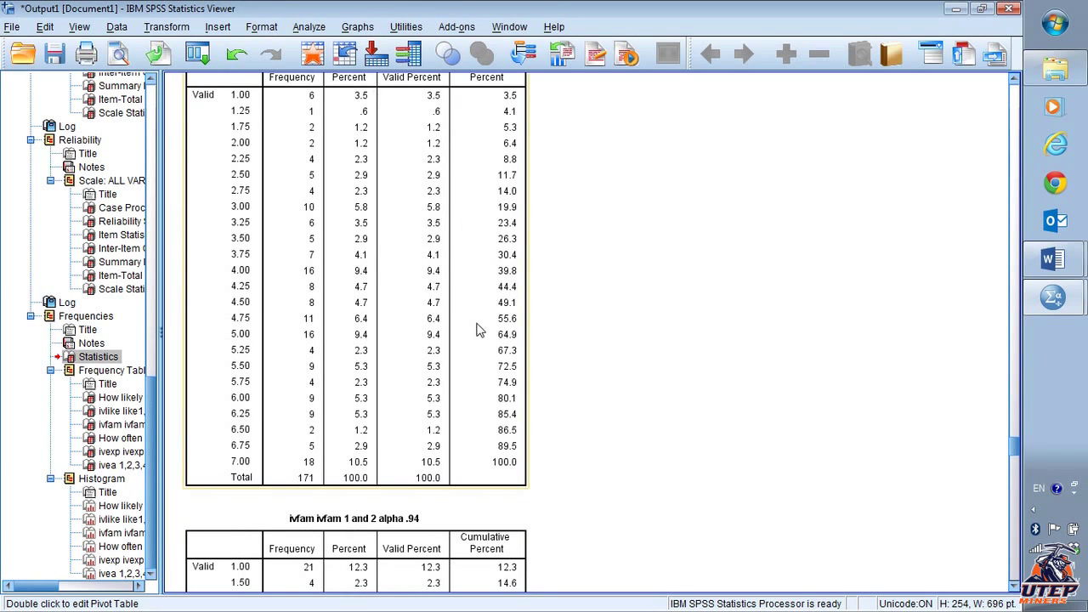
scroll(497, 326, "up", 3)
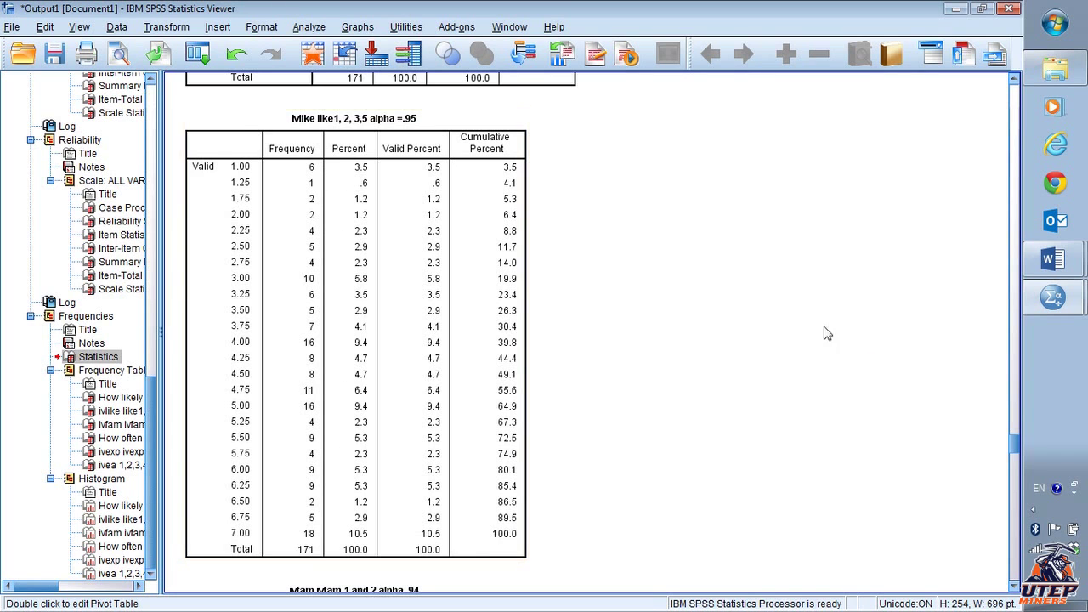
scroll(697, 337, "down", 6)
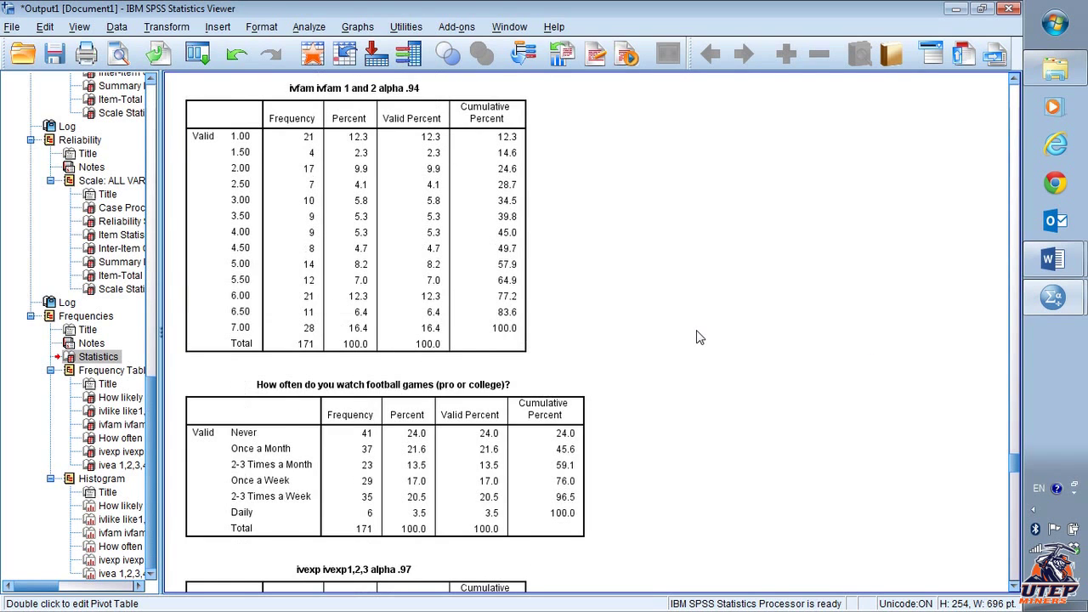
scroll(697, 338, "down", 20)
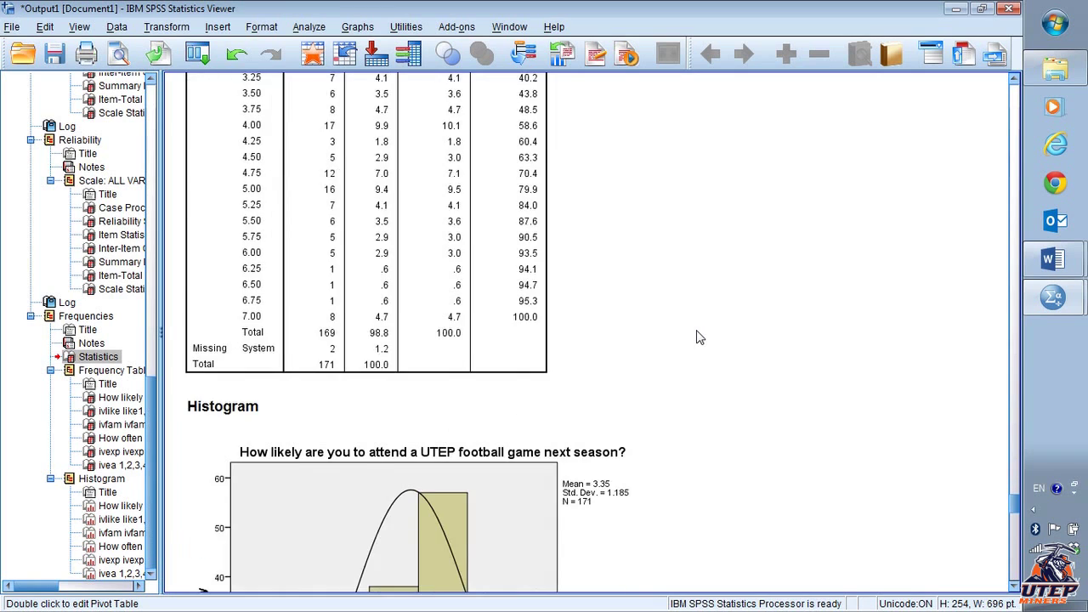
scroll(697, 337, "down", 4)
left_click(392, 405)
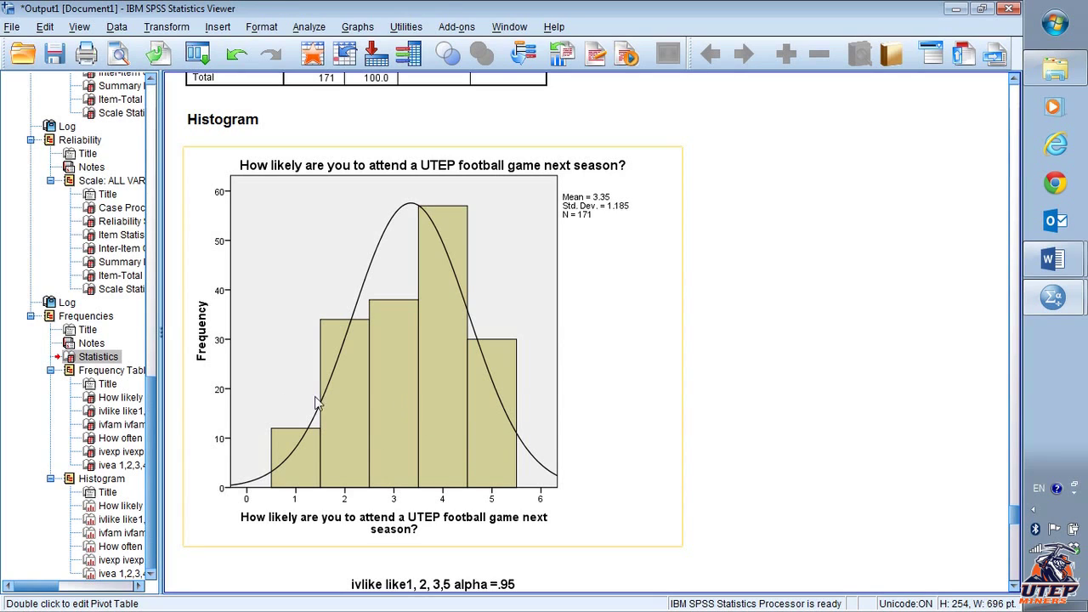
left_click(792, 371)
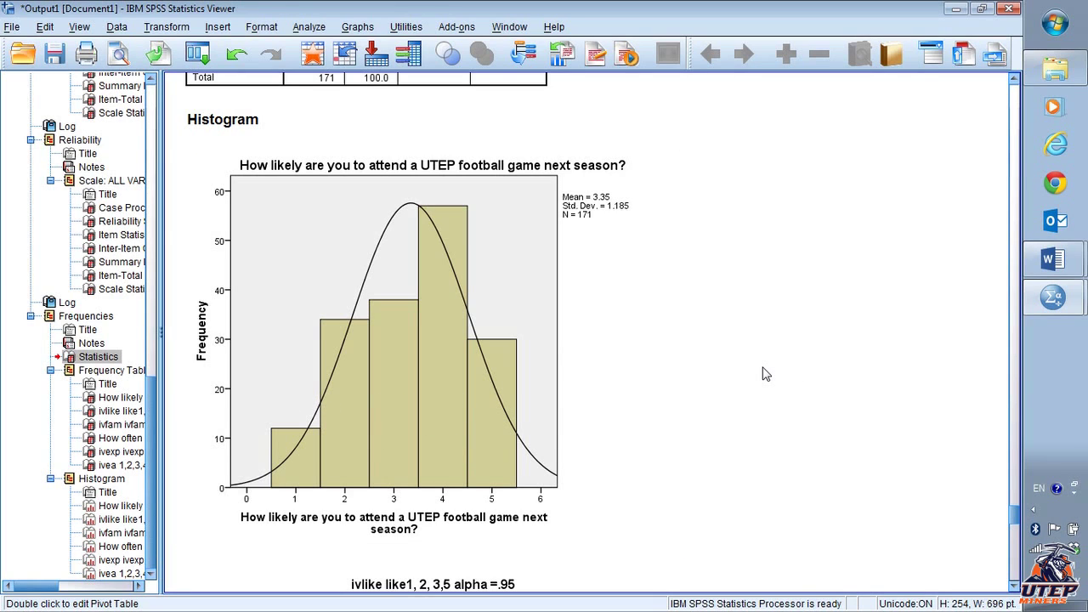
left_click(362, 429)
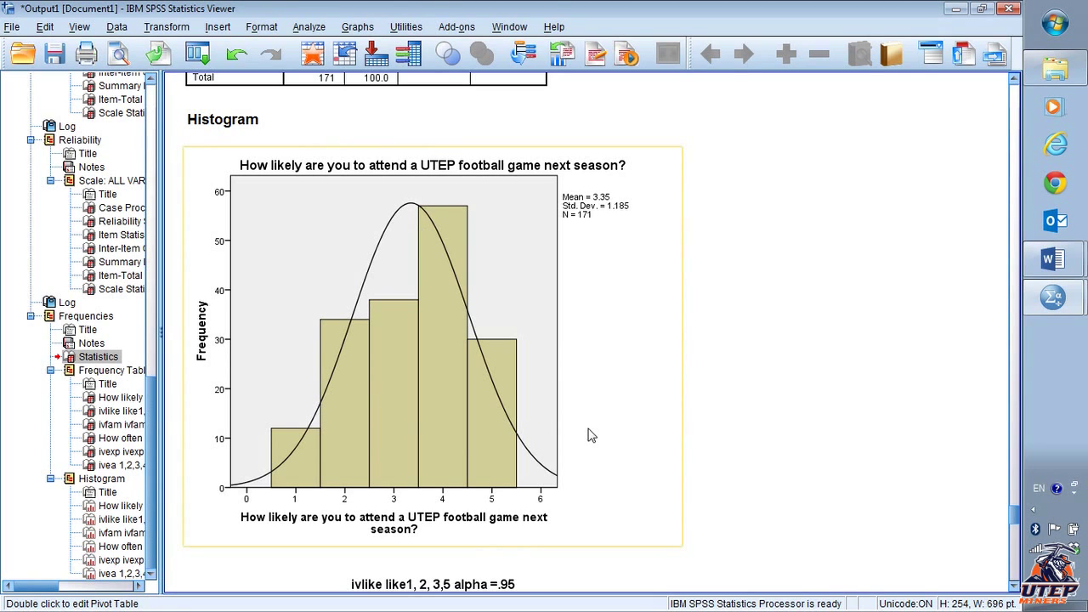
scroll(657, 381, "down", 10)
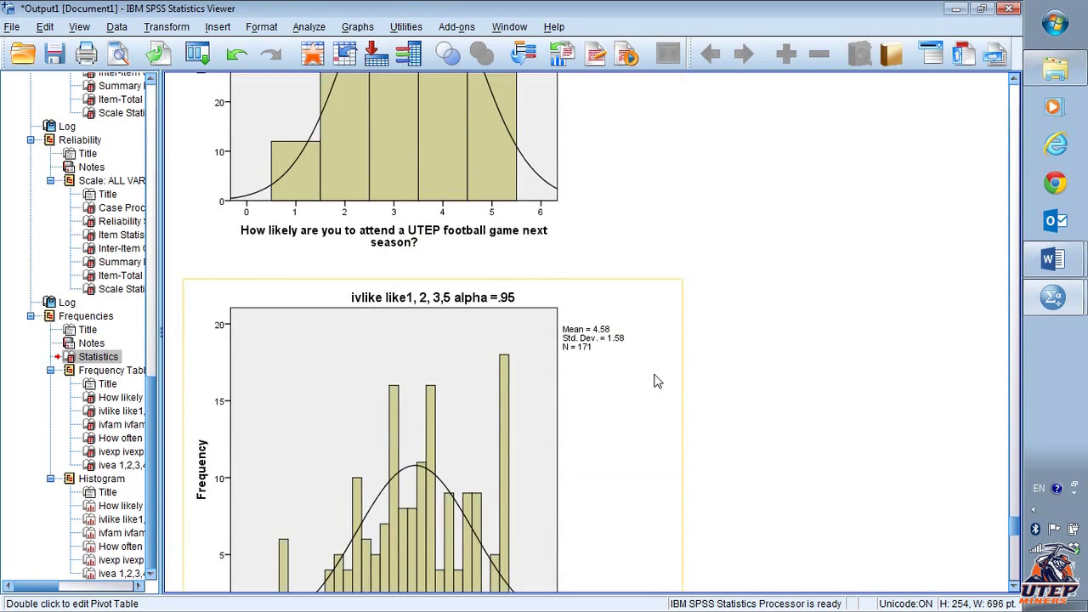
scroll(657, 380, "up", 3)
scroll(657, 381, "up", 4)
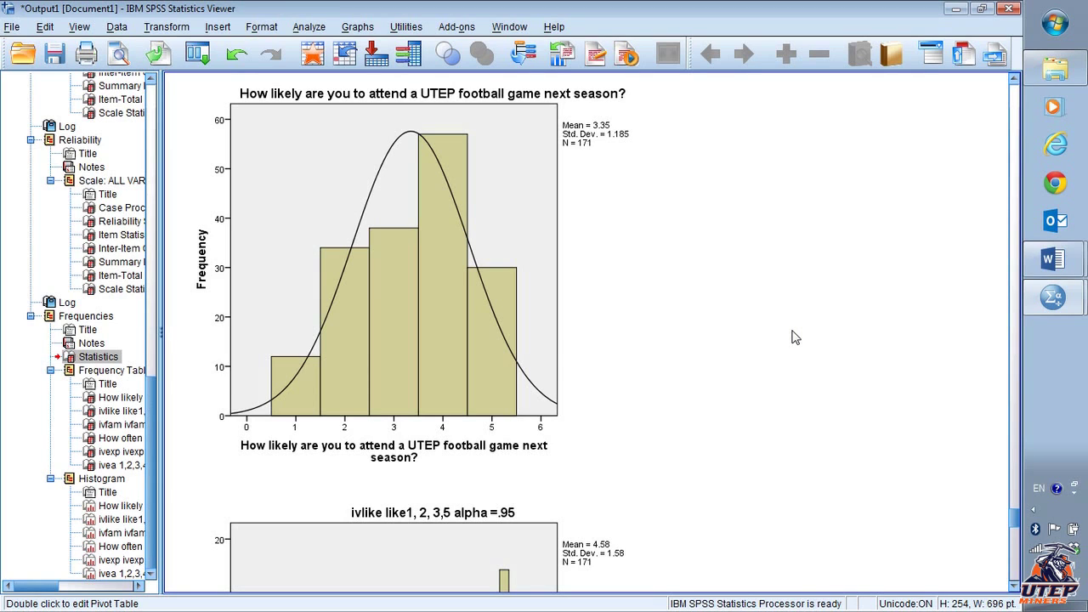
Look through the ivfam and ivexp histograms in the output viewer.
scroll(795, 338, "down", 15)
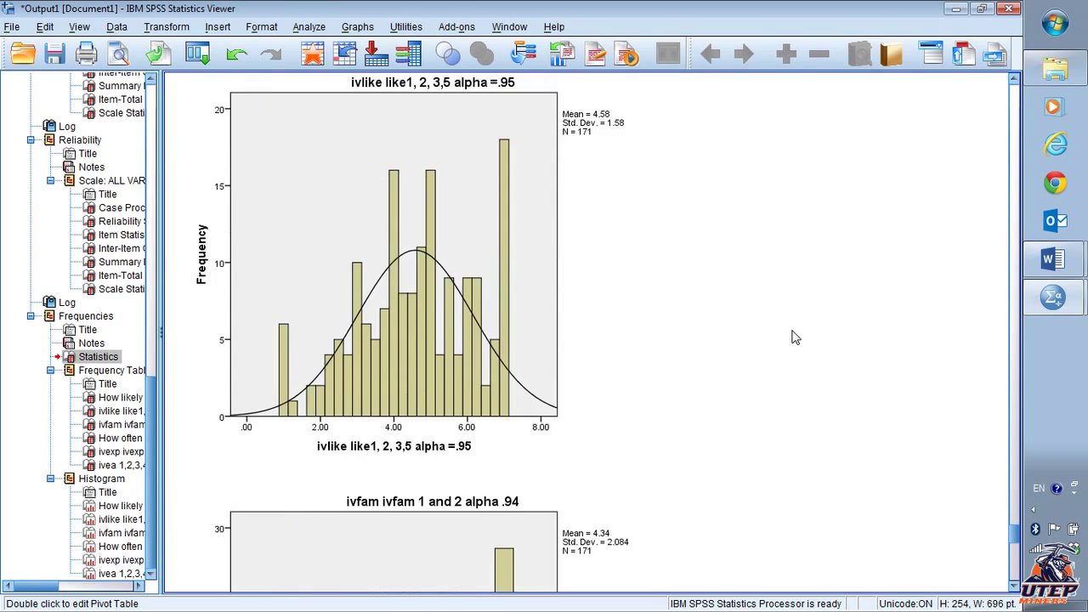
scroll(791, 338, "down", 5)
left_click(328, 390)
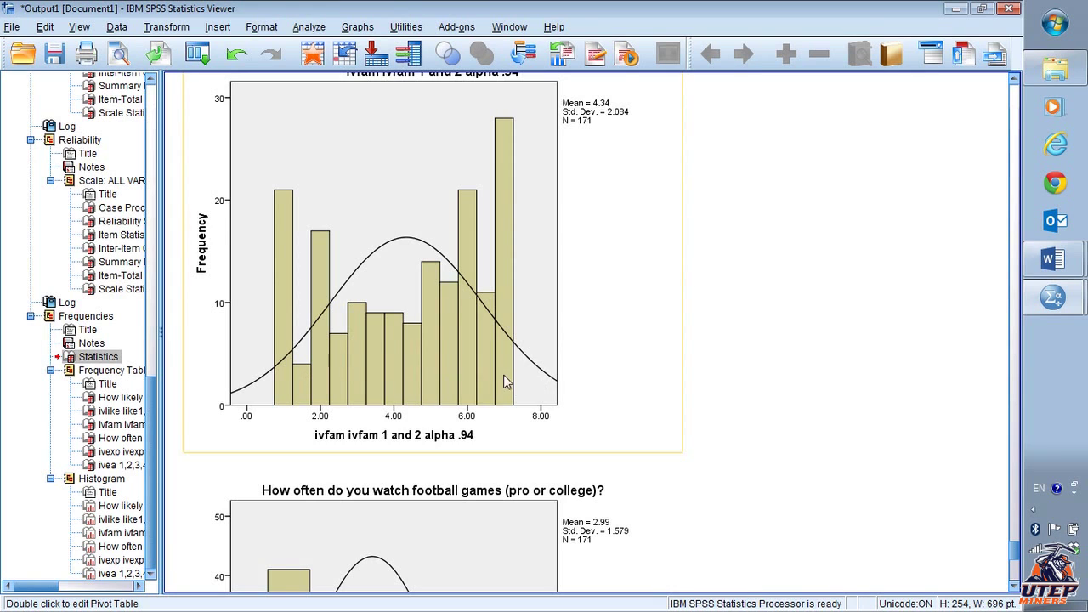
key("Down")
scroll(627, 392, "down", 3)
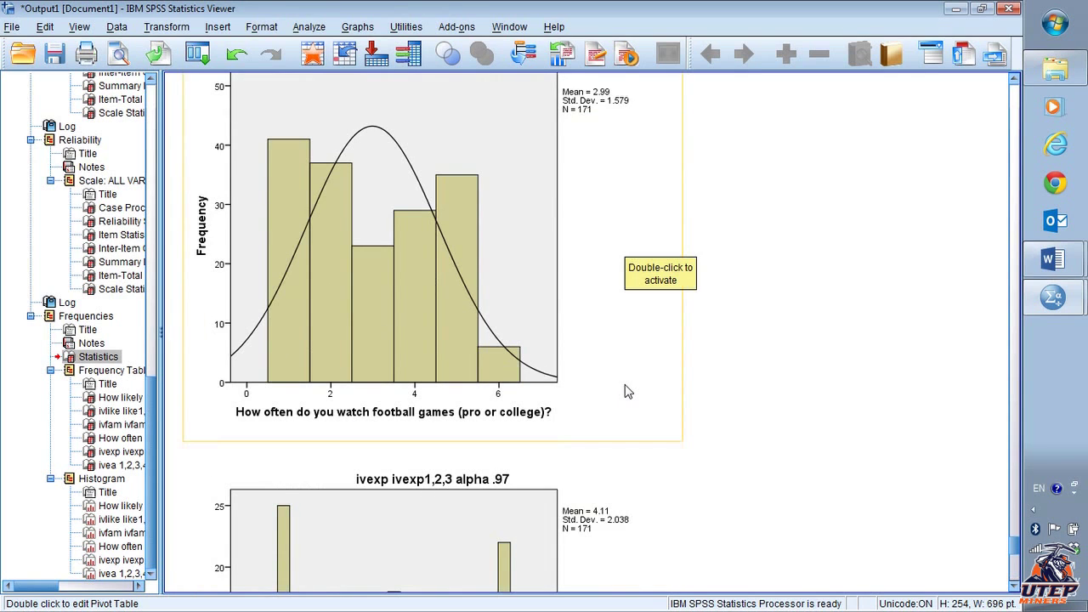
key("Down")
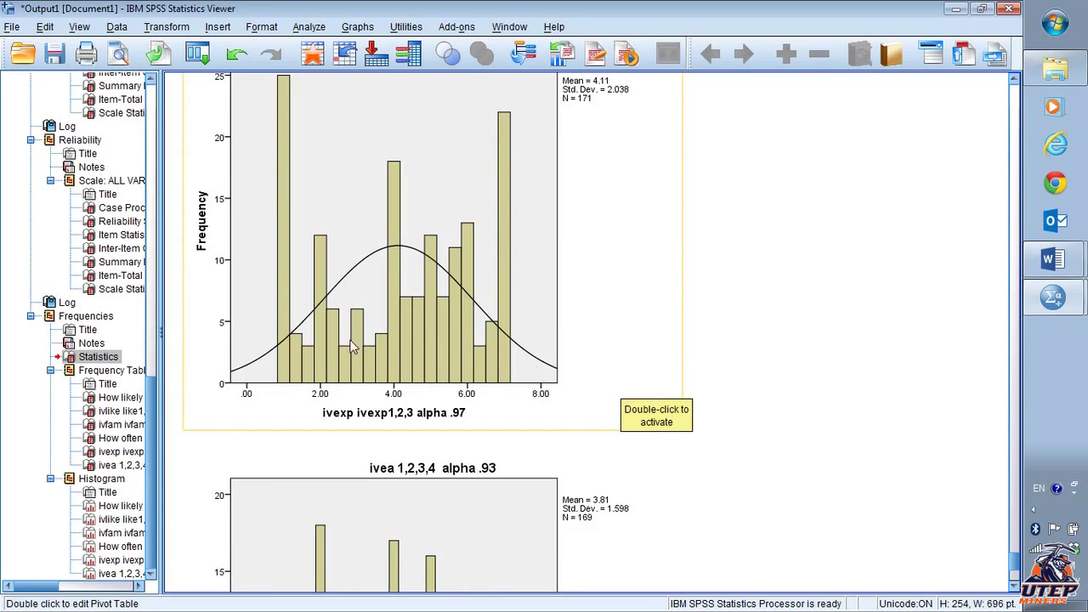
scroll(355, 347, "up", 3)
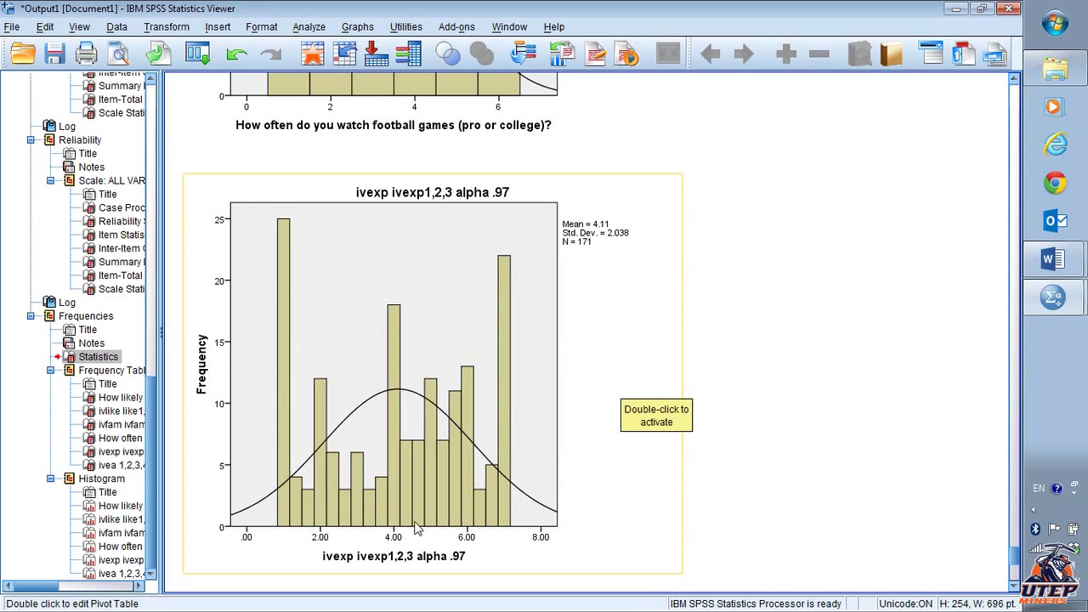
left_click(684, 477)
scroll(729, 459, "down", 5)
scroll(729, 460, "down", 3)
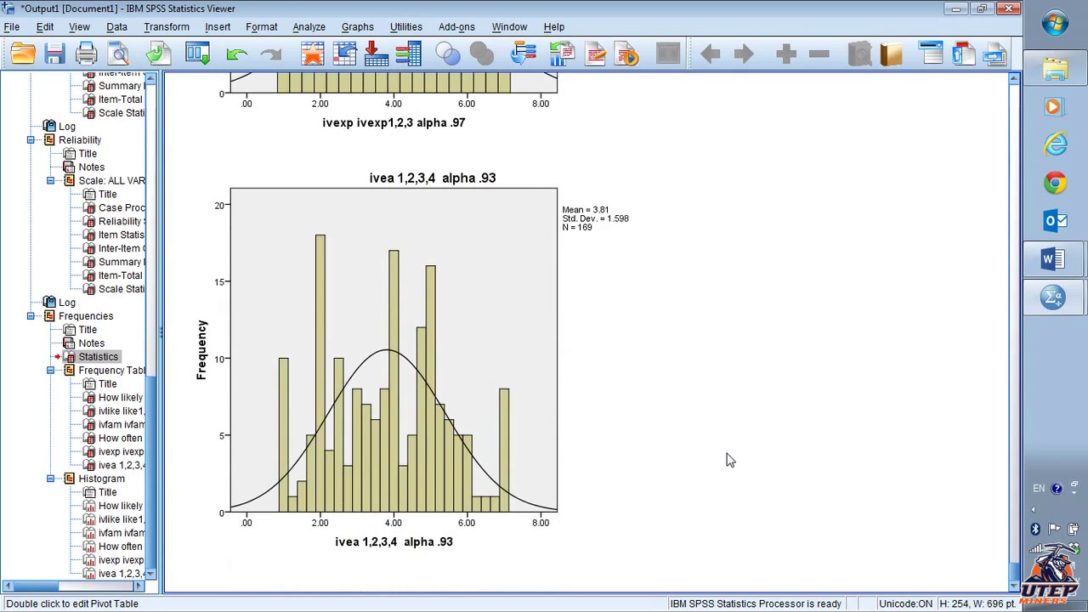
scroll(729, 460, "up", 15)
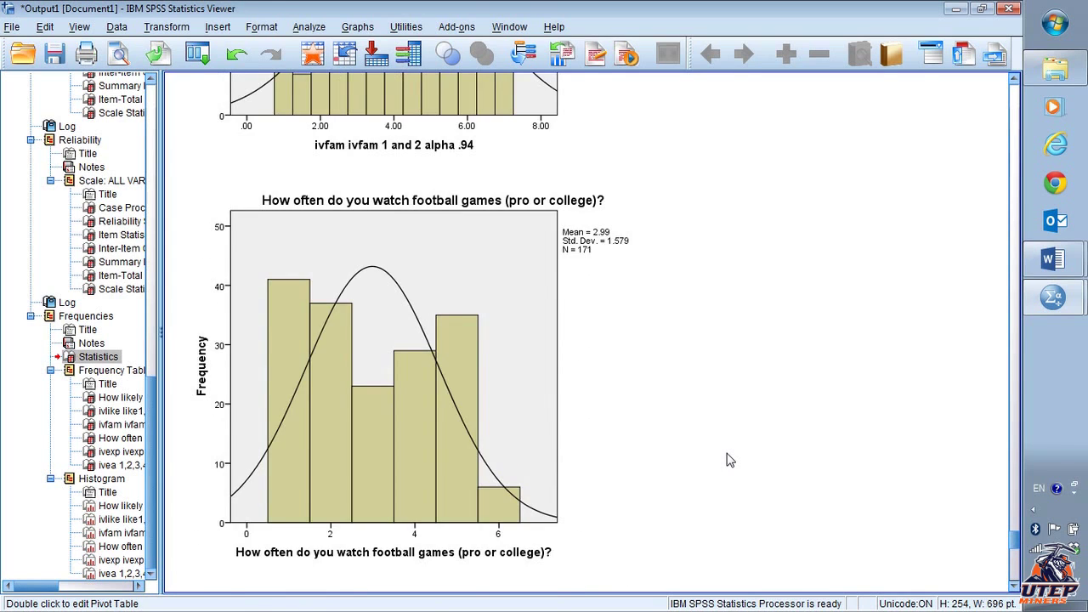
scroll(728, 460, "up", 6)
scroll(729, 460, "up", 20)
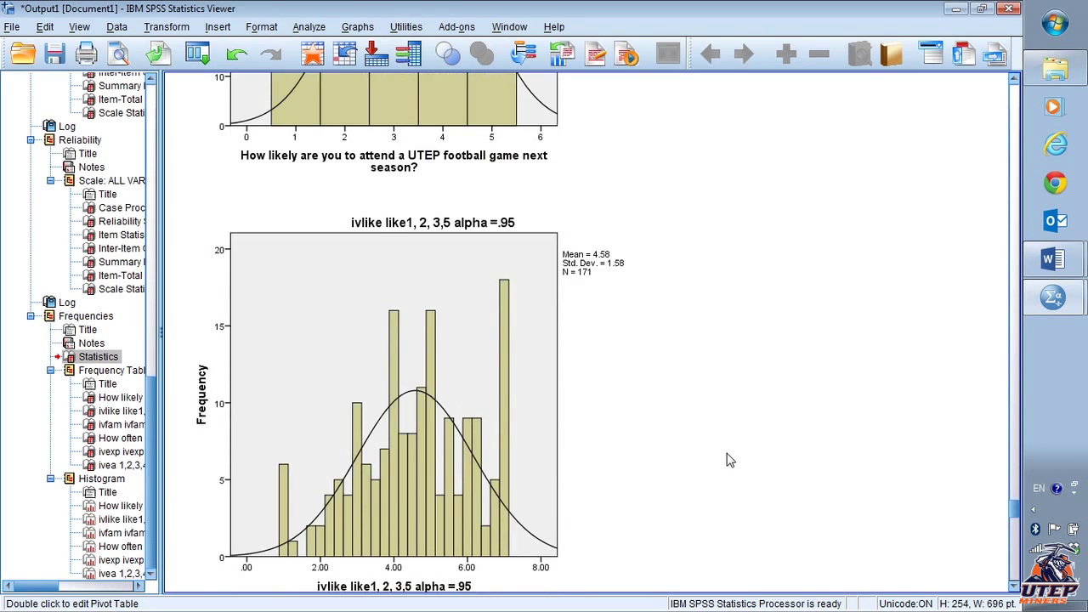
scroll(728, 460, "up", 20)
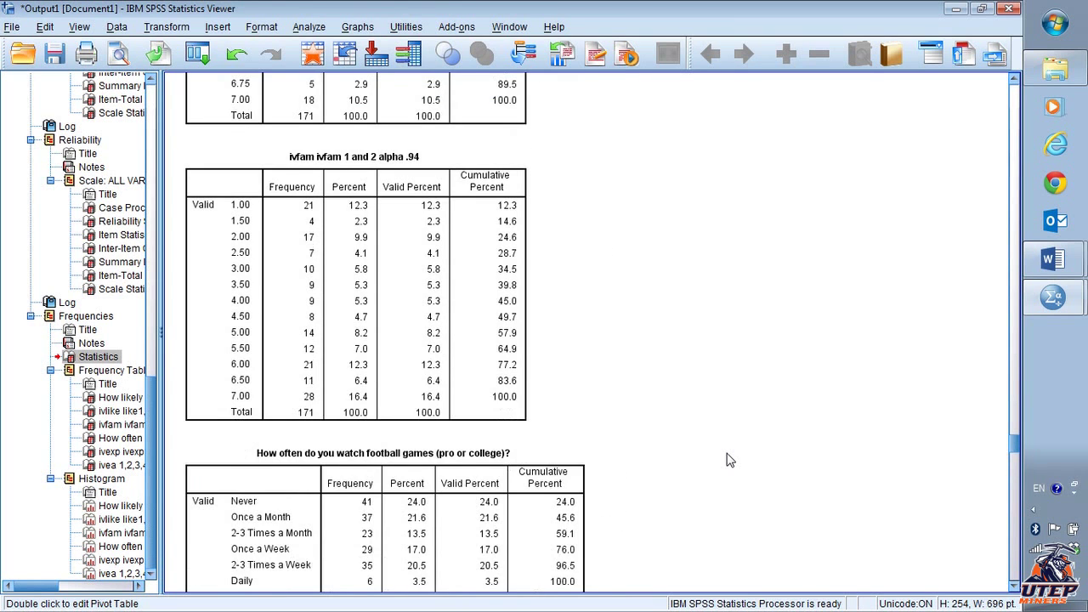
left_click_drag(1011, 393, 998, 500)
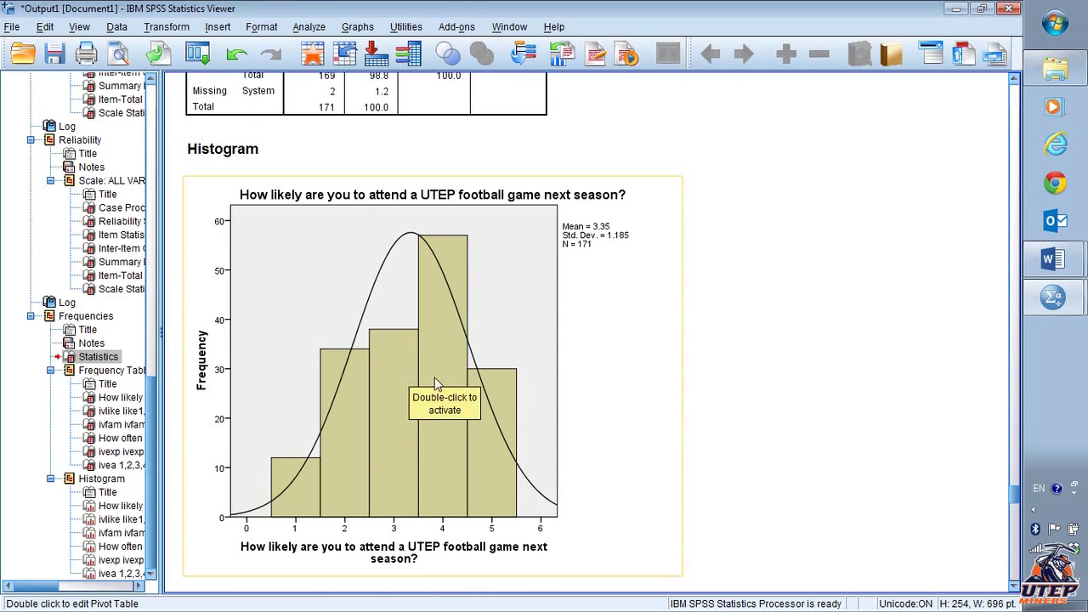
Select the 'How likely are you to attend a UTEP football game next season?' histogram.
left_click(479, 353)
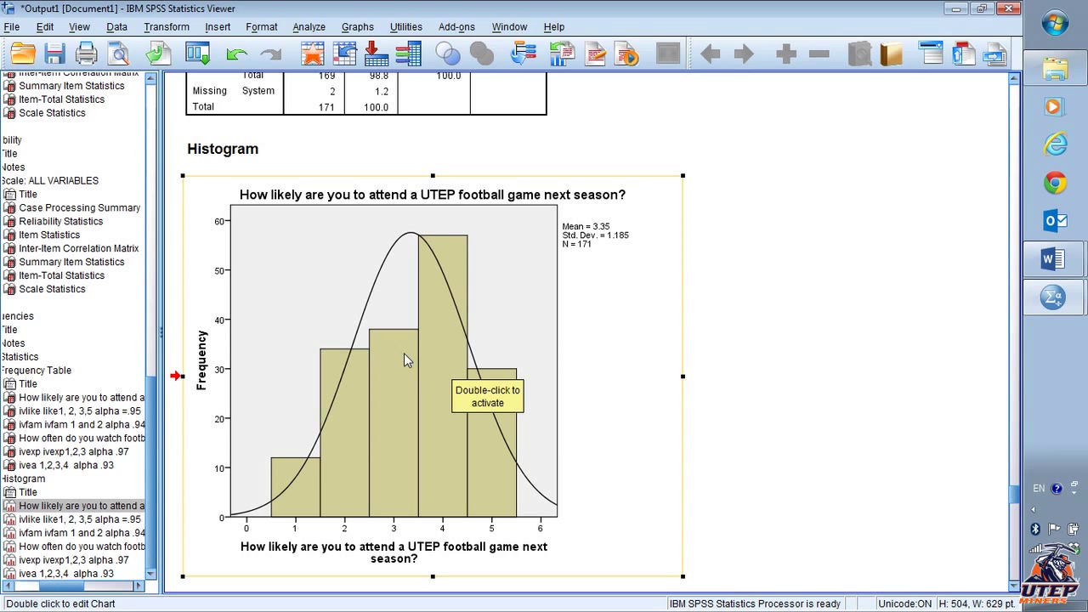
scroll(404, 360, "up", 5)
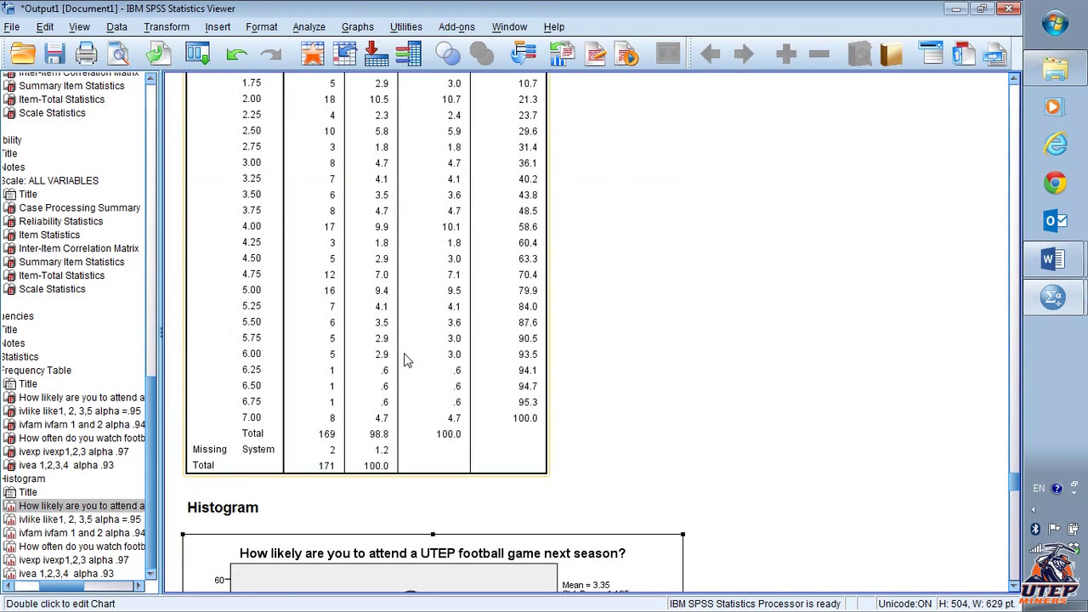
scroll(404, 359, "up", 14)
scroll(404, 360, "down", 14)
scroll(403, 360, "down", 6)
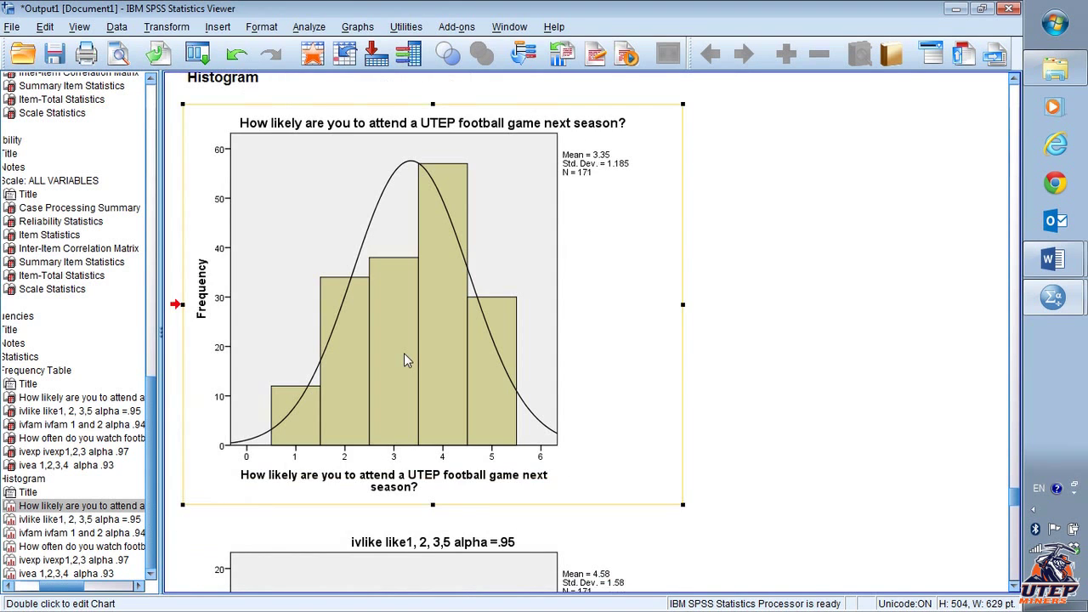
double_click(420, 293)
scroll(399, 331, "down", 3)
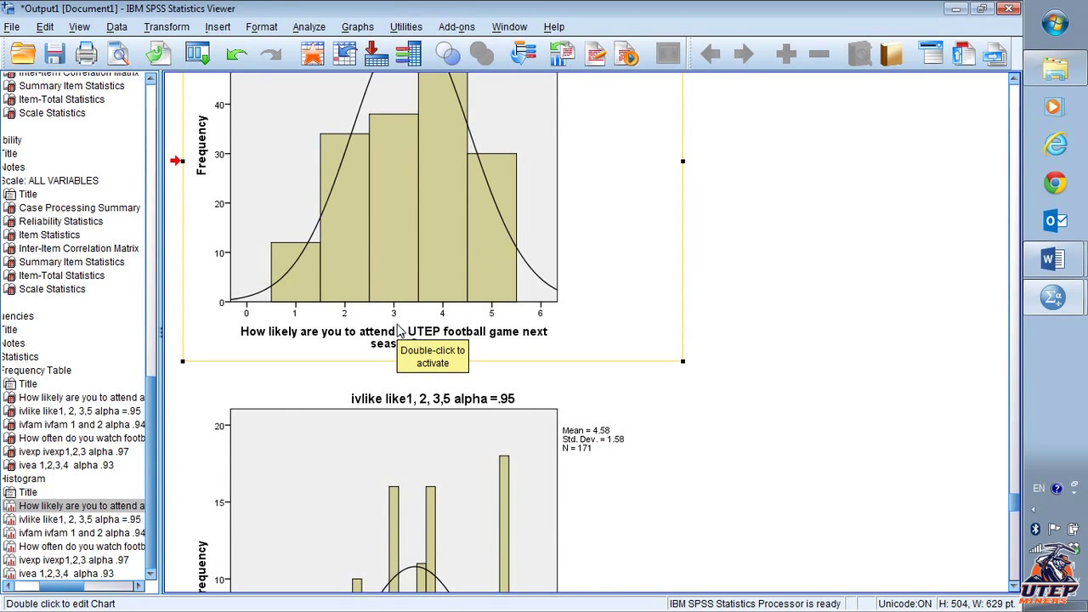
left_click(425, 408)
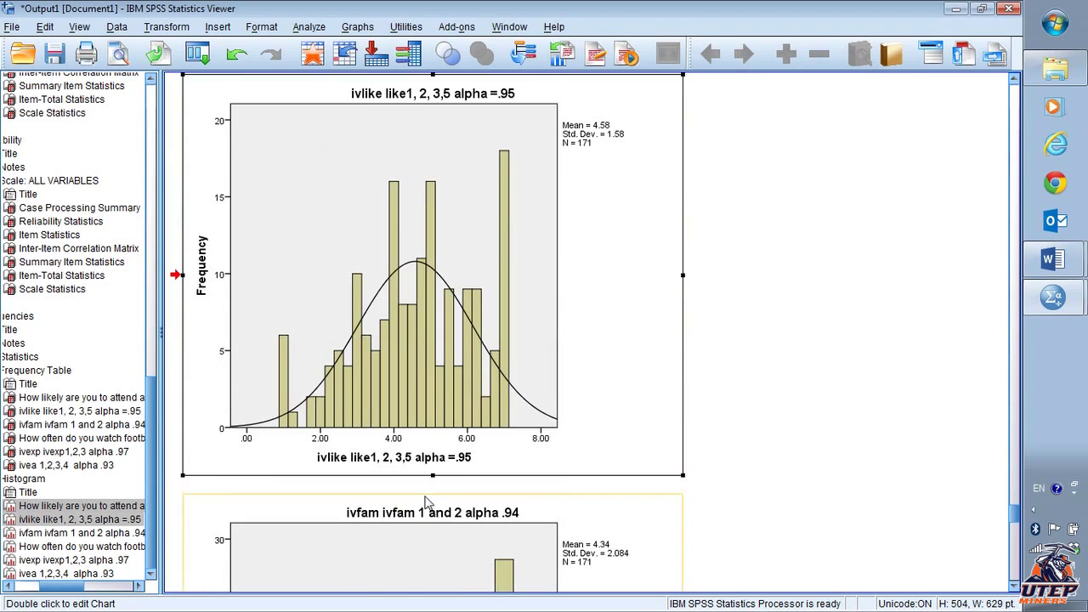
scroll(416, 370, "up", 4)
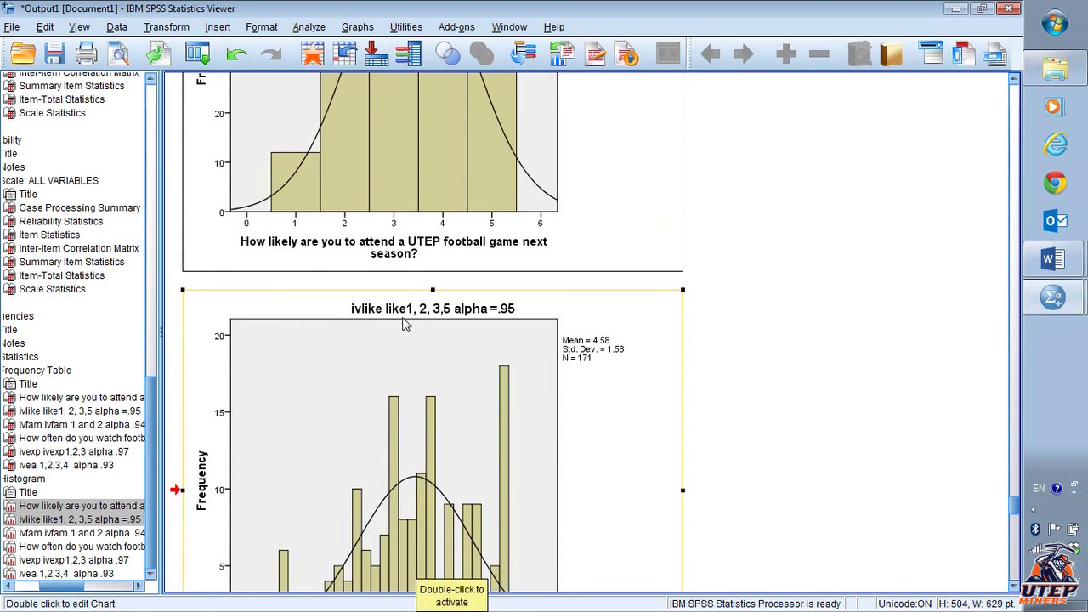
left_click(394, 232)
left_click(382, 563)
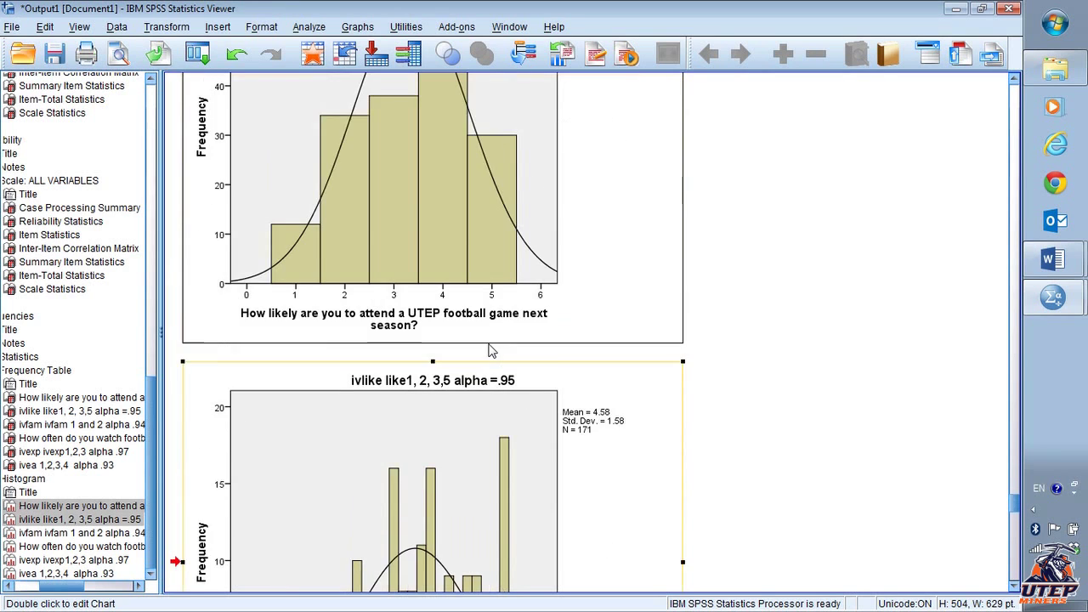
scroll(492, 350, "up", 5)
left_click(404, 279)
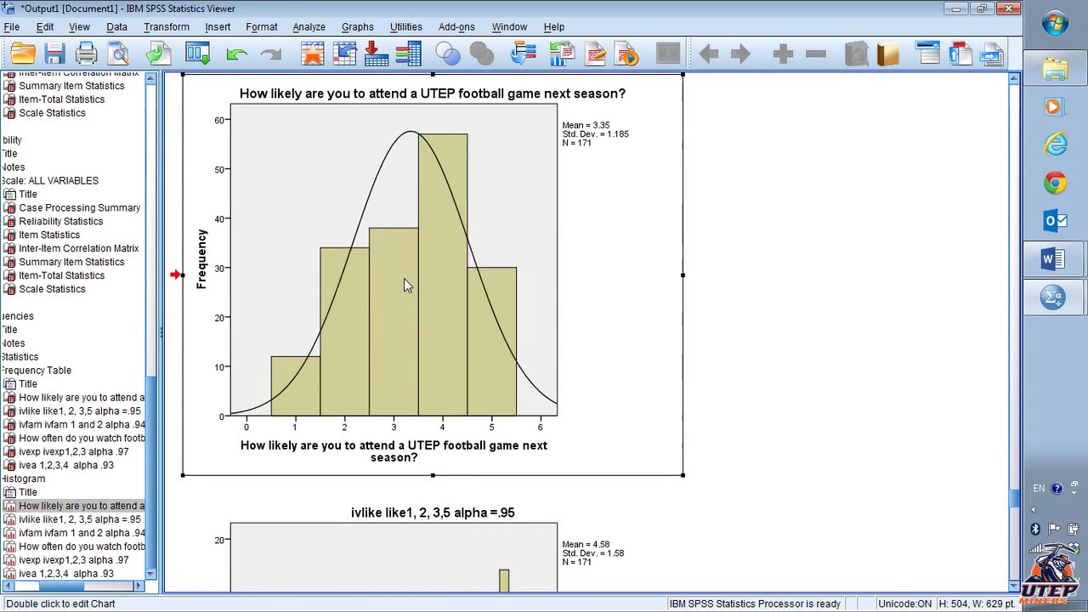
Copy the attendance histogram via Copy Special with Image (JPG, PNG) included, then return to Word.
right_click(404, 278)
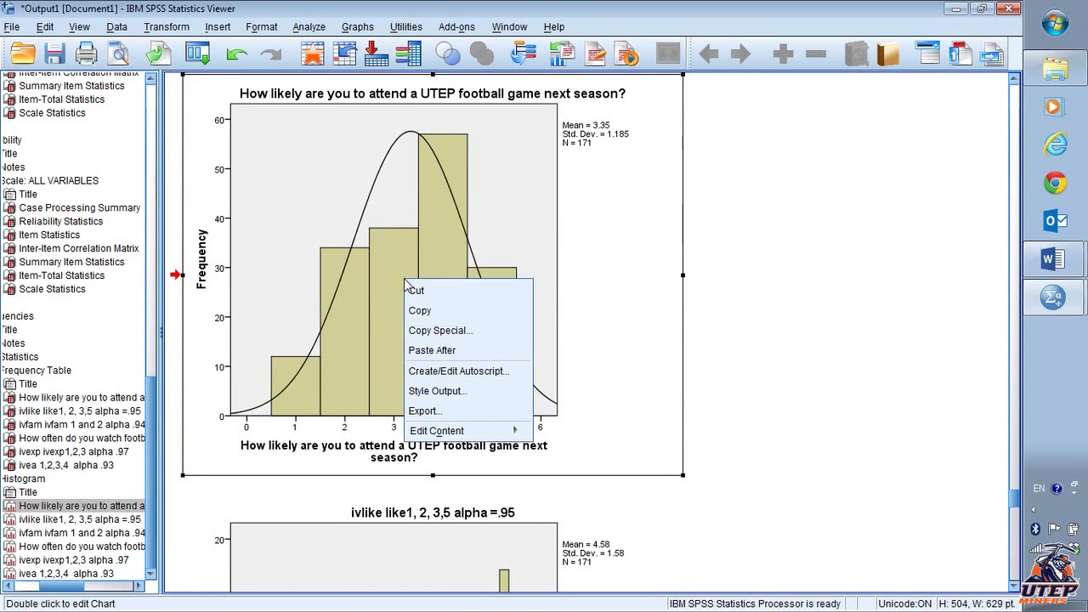
left_click(449, 333)
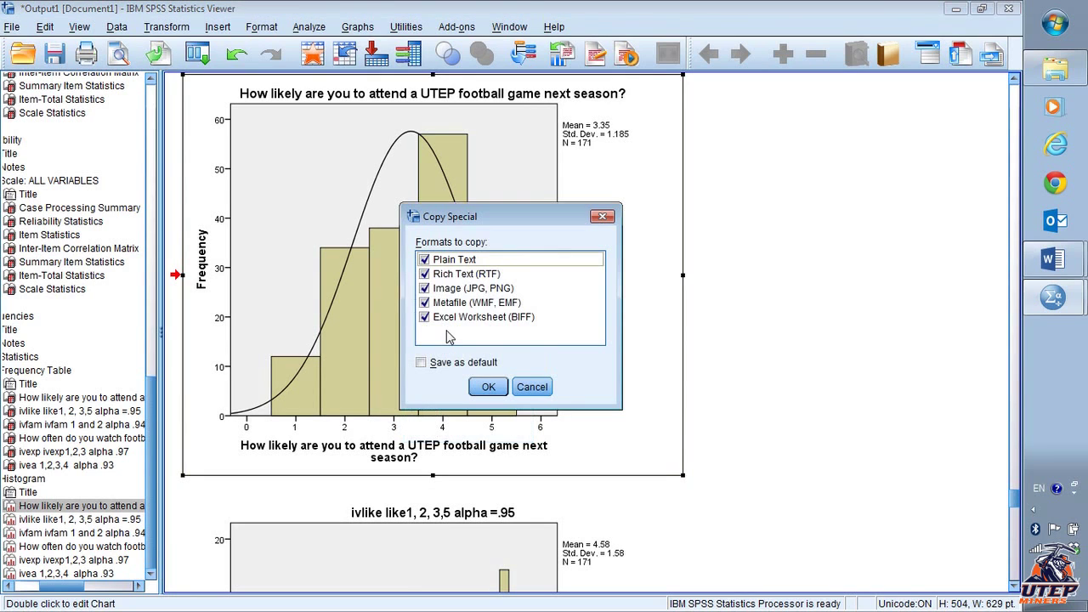
left_click(427, 290)
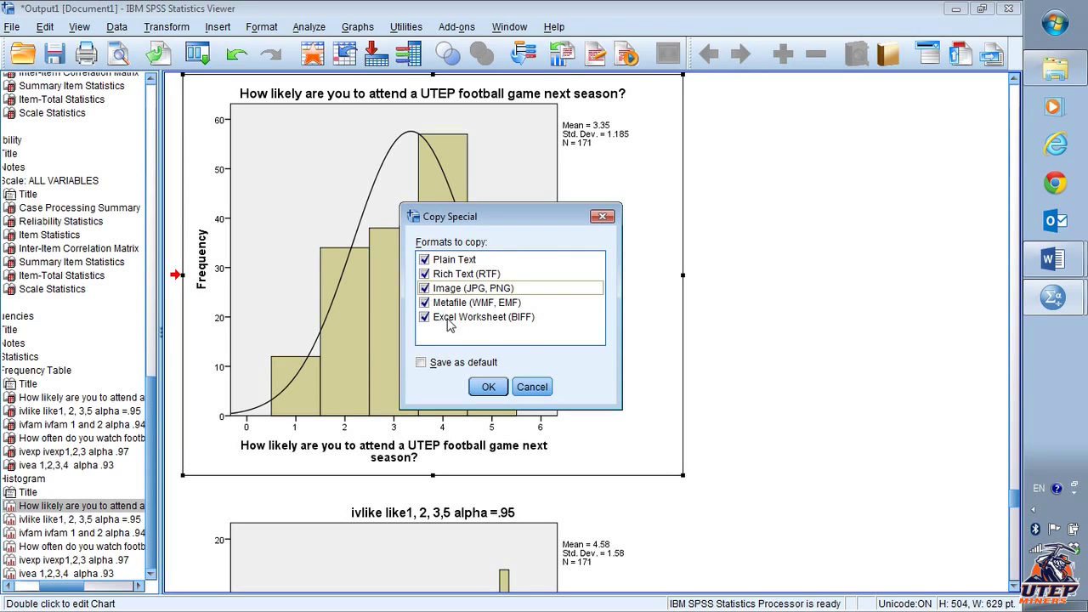
left_click(489, 387)
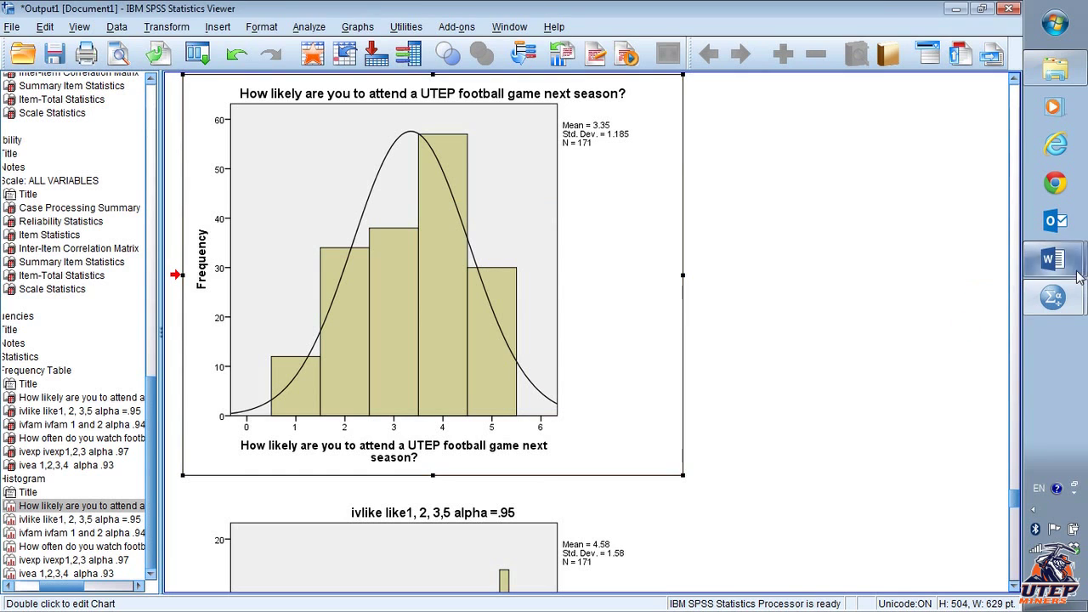
key("alt+Tab")
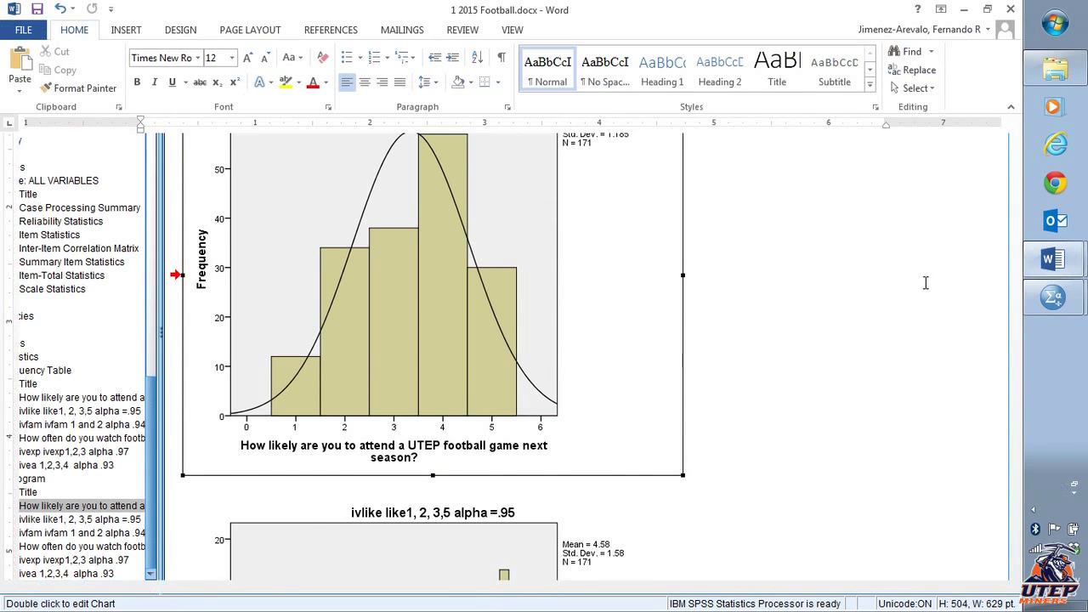
Paste the histogram with Paste Special as Picture (PNG) on the blank line under step 8.
left_click(539, 377)
scroll(532, 378, "down", 5)
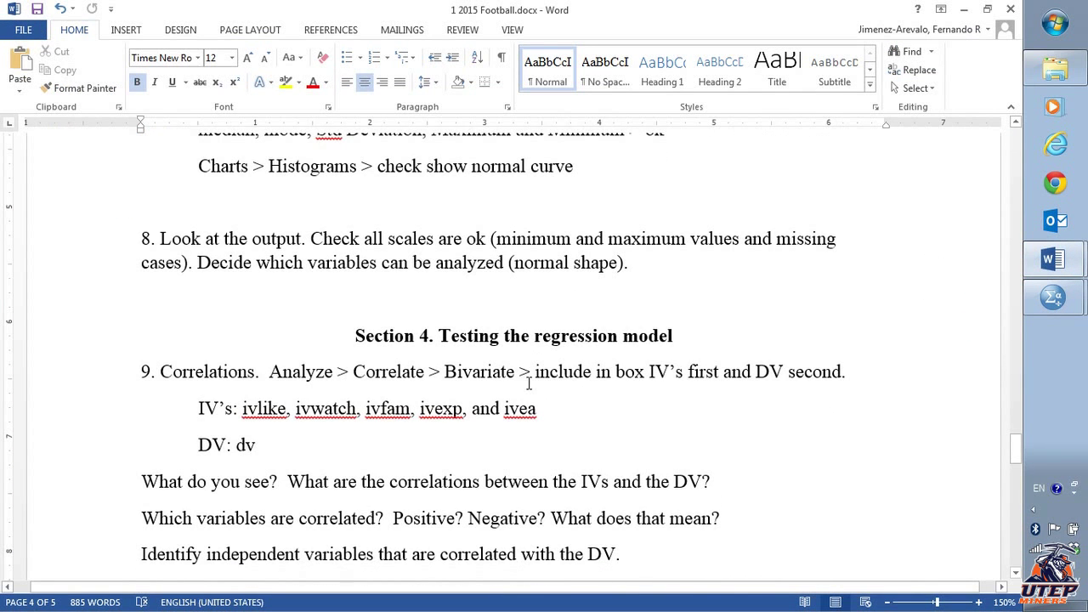
scroll(527, 382, "up", 1)
left_click(309, 466)
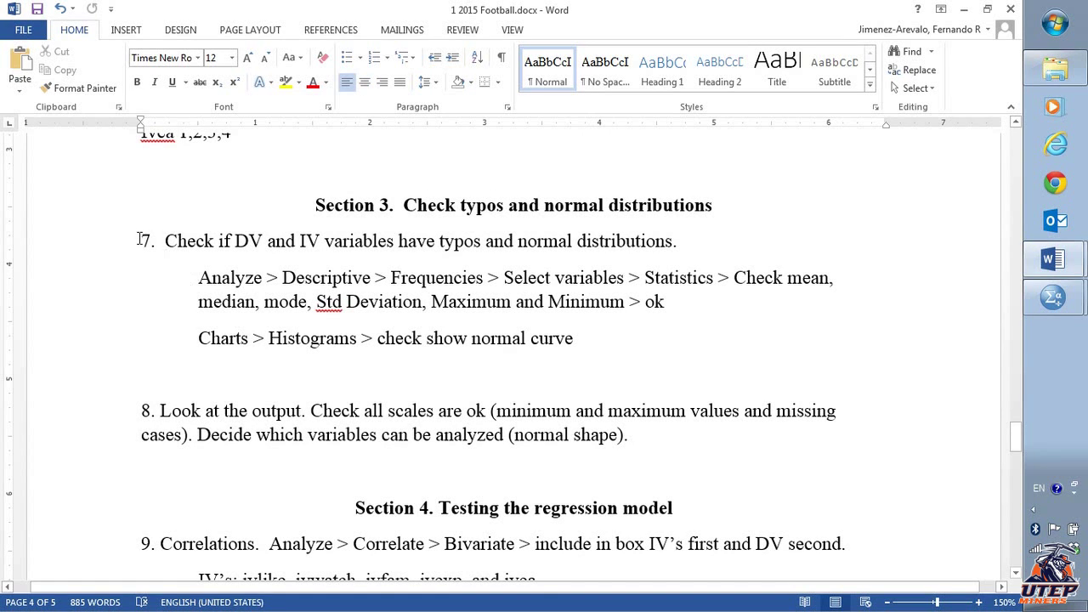
right_click(207, 472)
key("Escape")
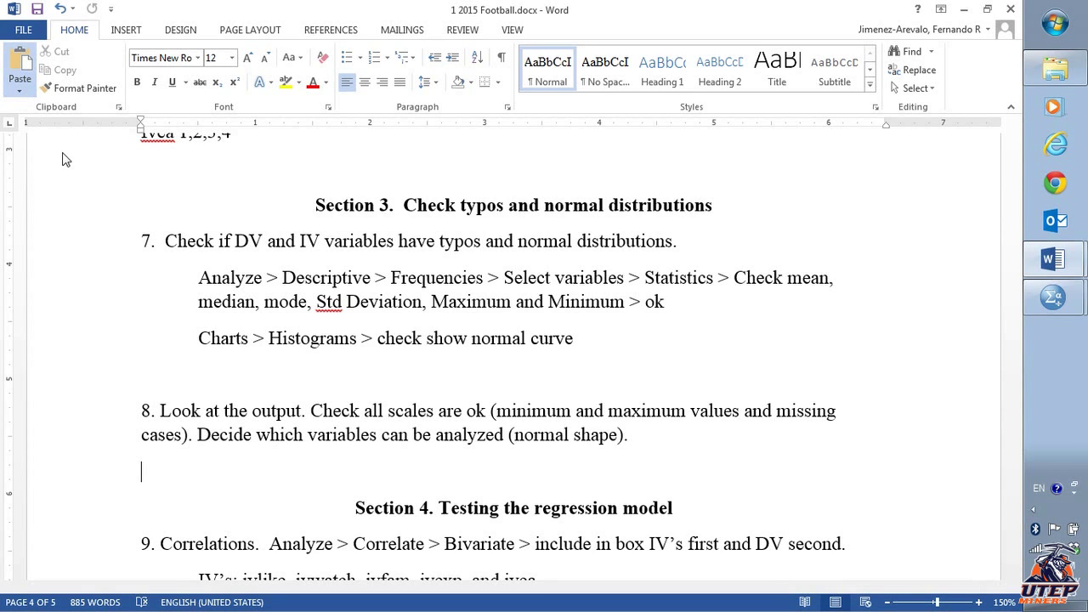
key("ctrl+alt+v")
left_click(420, 276)
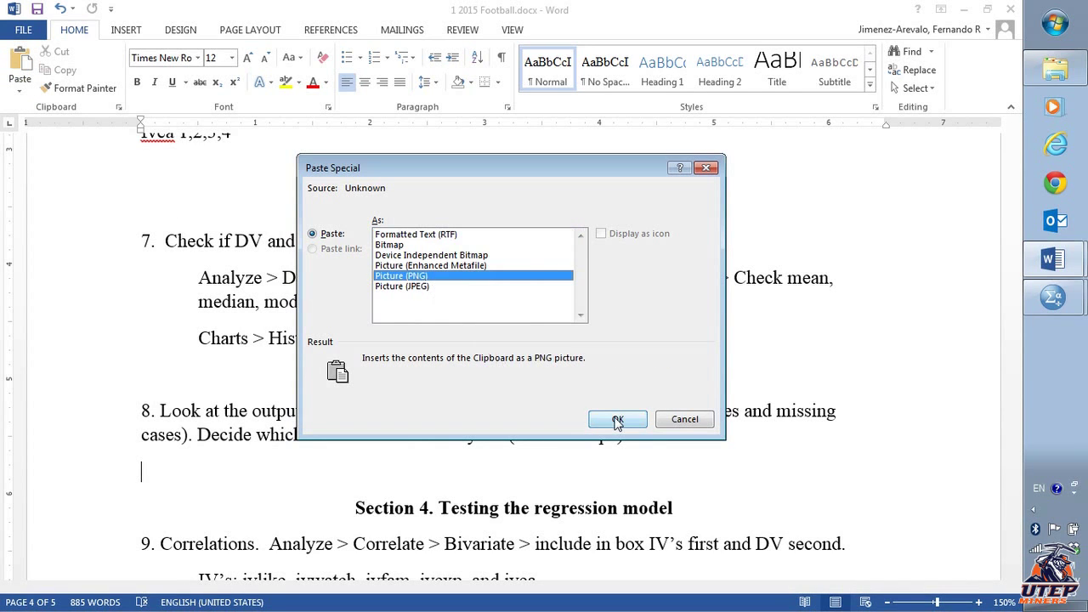
left_click(617, 420)
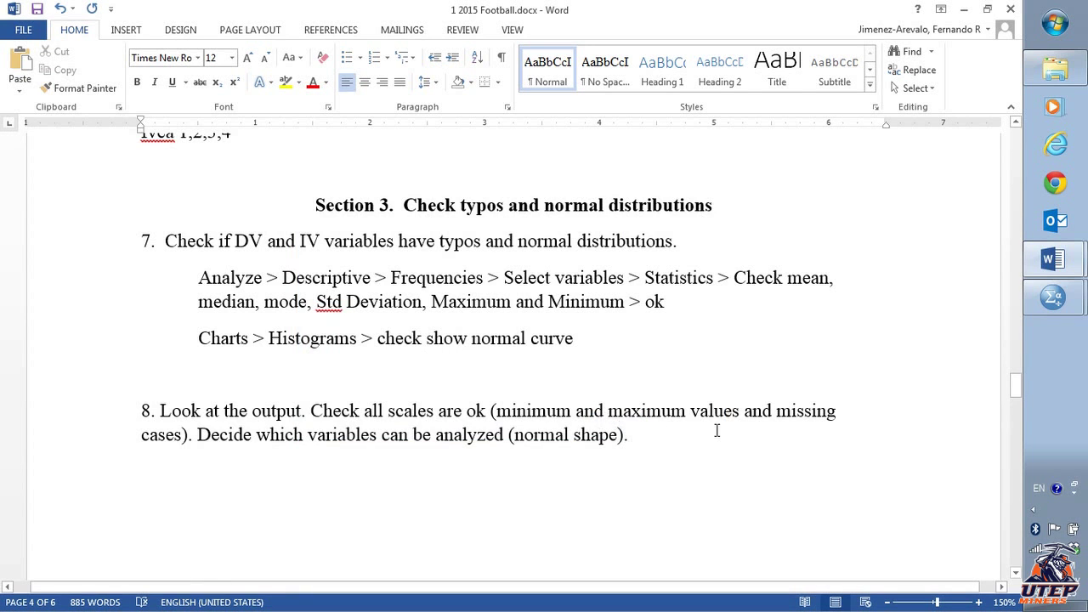
Shrink the pasted histogram in two corner resizes so the document drops back to 5 pages.
scroll(655, 425, "down", 2)
scroll(655, 425, "down", 10)
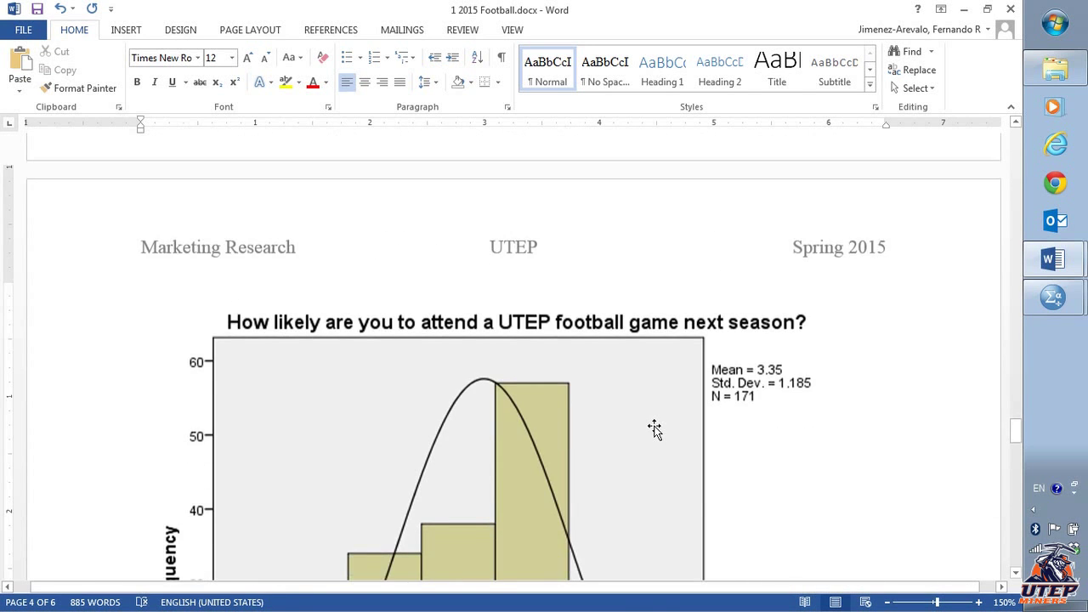
scroll(652, 423, "up", 3)
left_click(574, 396)
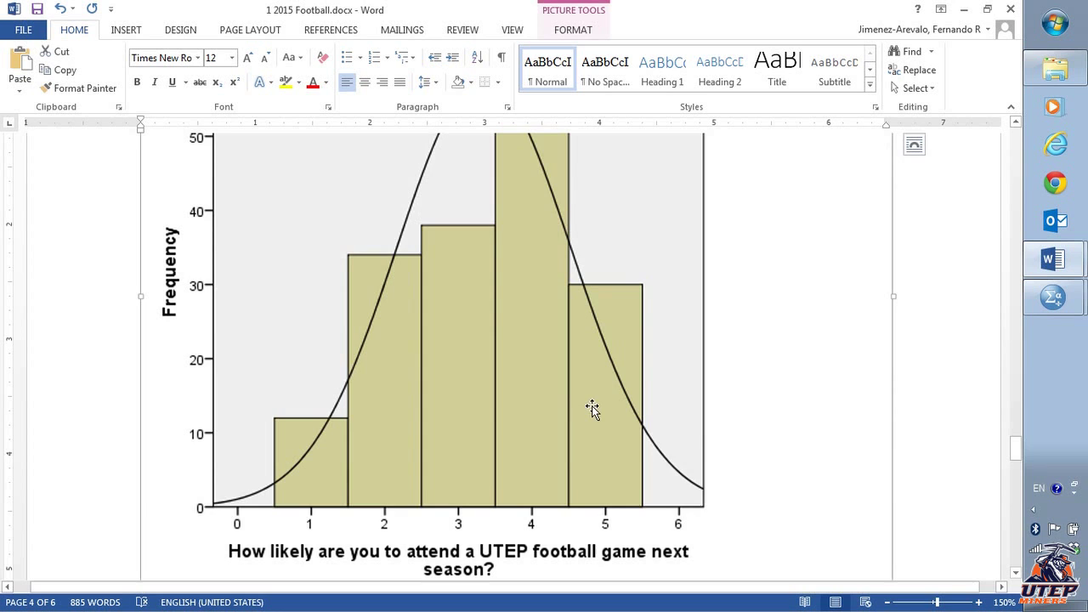
scroll(693, 443, "down", 3)
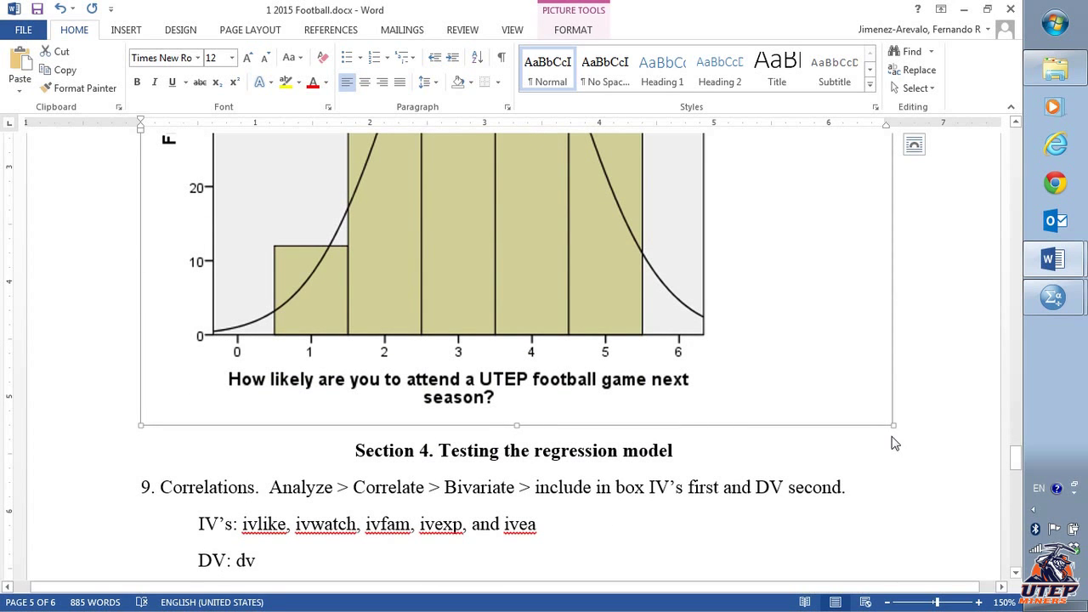
left_click_drag(892, 425, 511, 181)
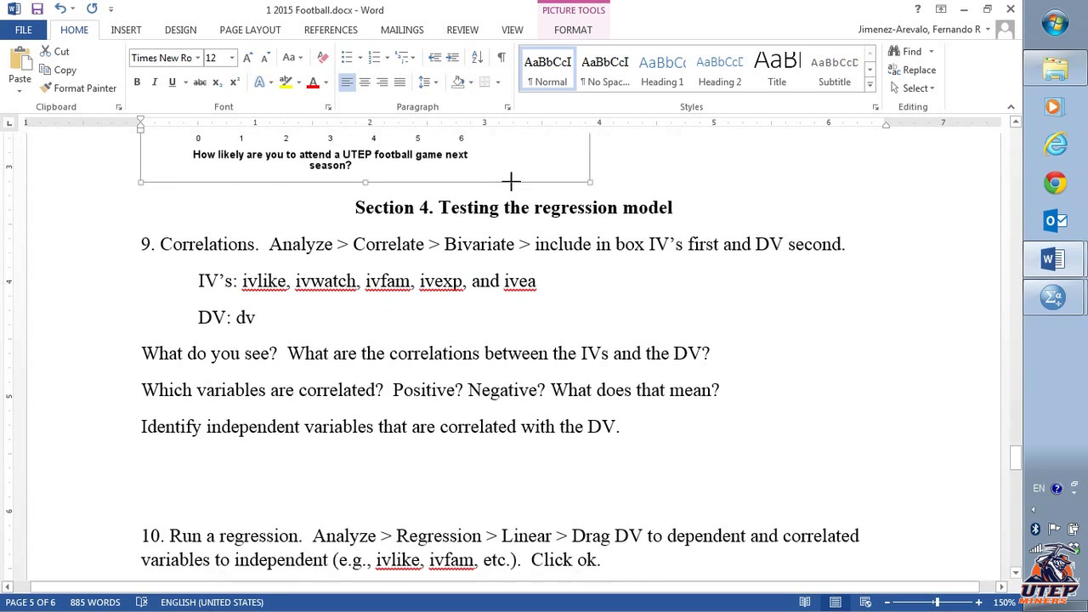
scroll(573, 328, "up", 9)
scroll(535, 389, "down", 4)
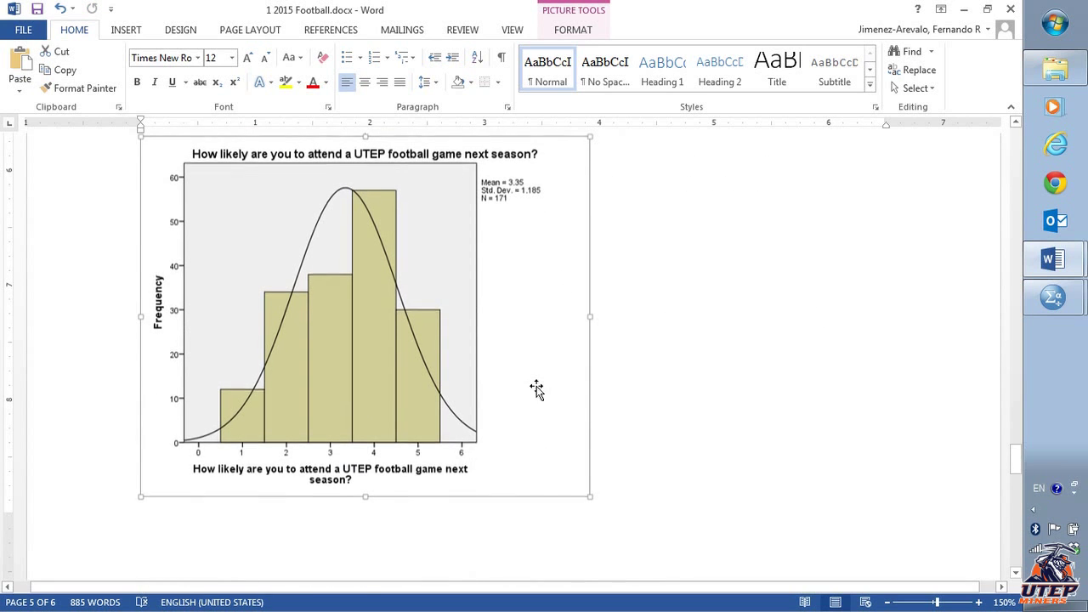
left_click_drag(588, 494, 447, 363)
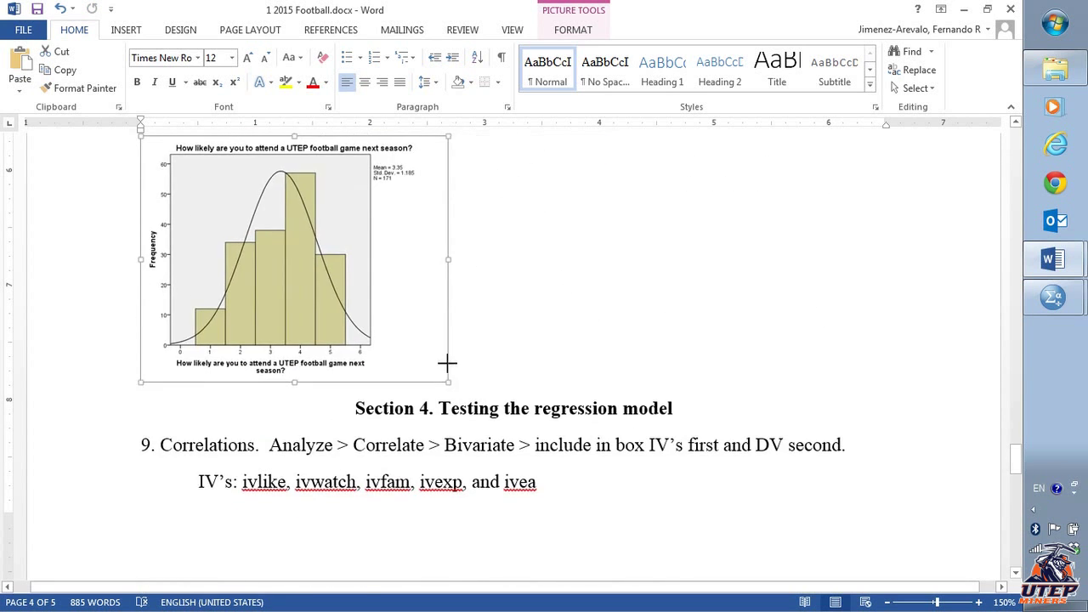
left_click(585, 323)
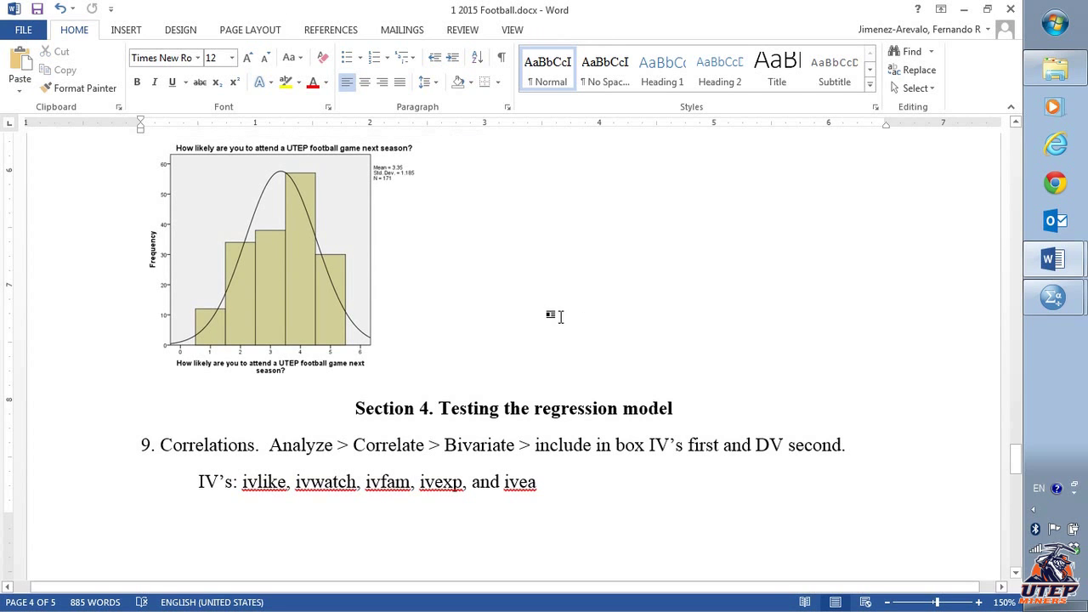
scroll(526, 313, "down", 3)
scroll(526, 313, "up", 3)
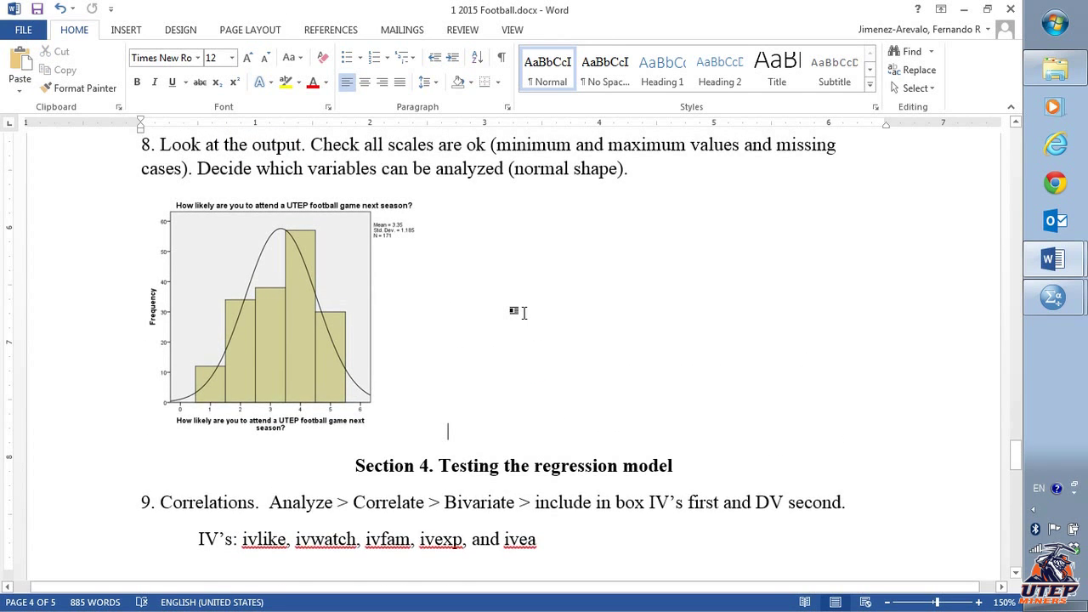
Put the cursor on the blank line above step 8, then switch to the SPSS output viewer.
scroll(524, 313, "up", 1)
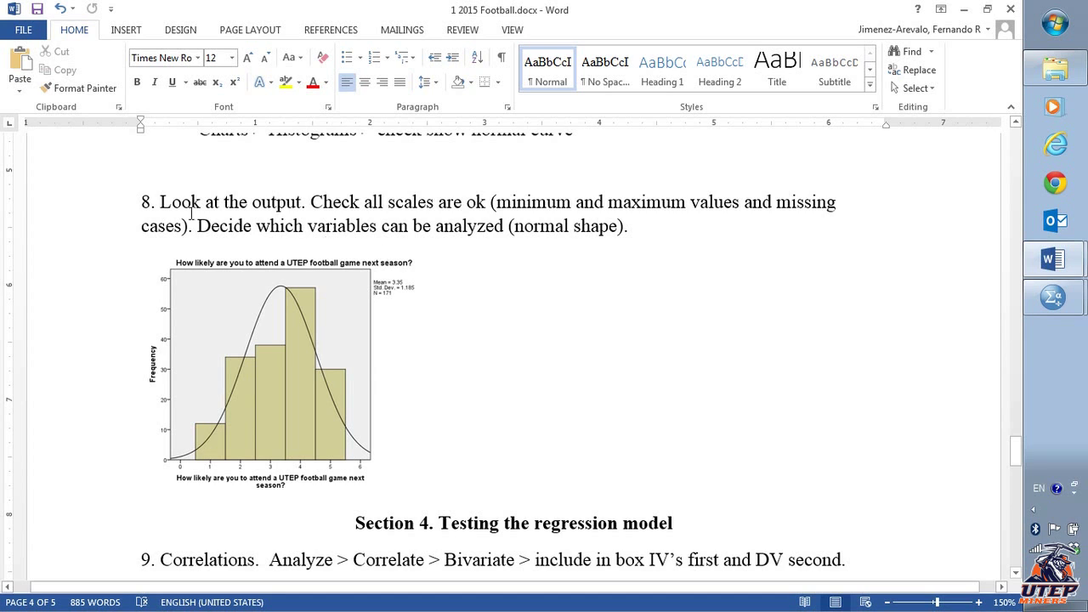
scroll(377, 293, "up", 3)
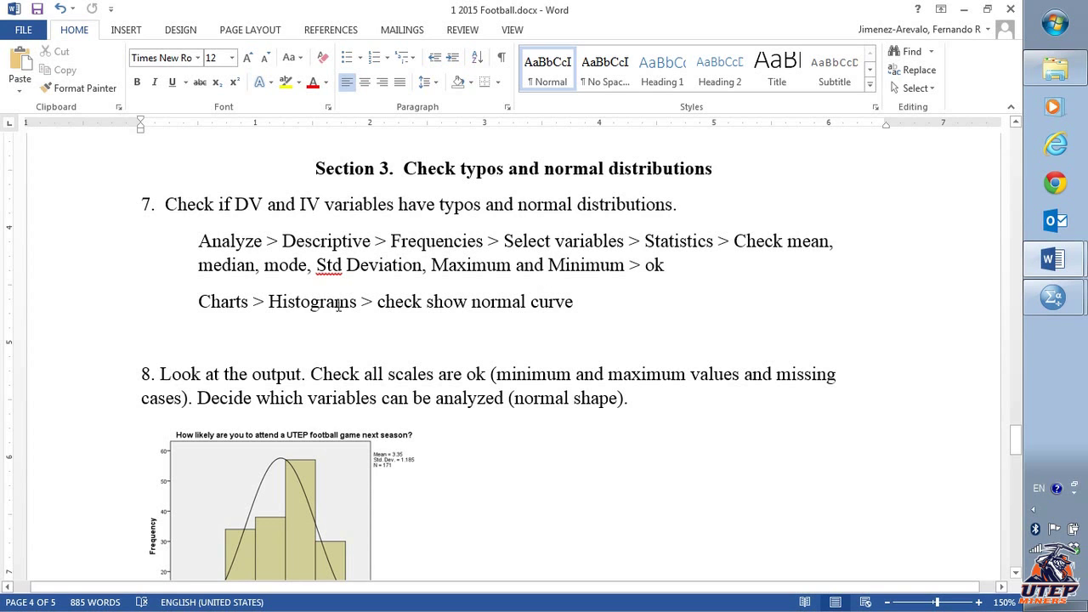
double_click(275, 297)
left_click(476, 361)
scroll(440, 360, "down", 3)
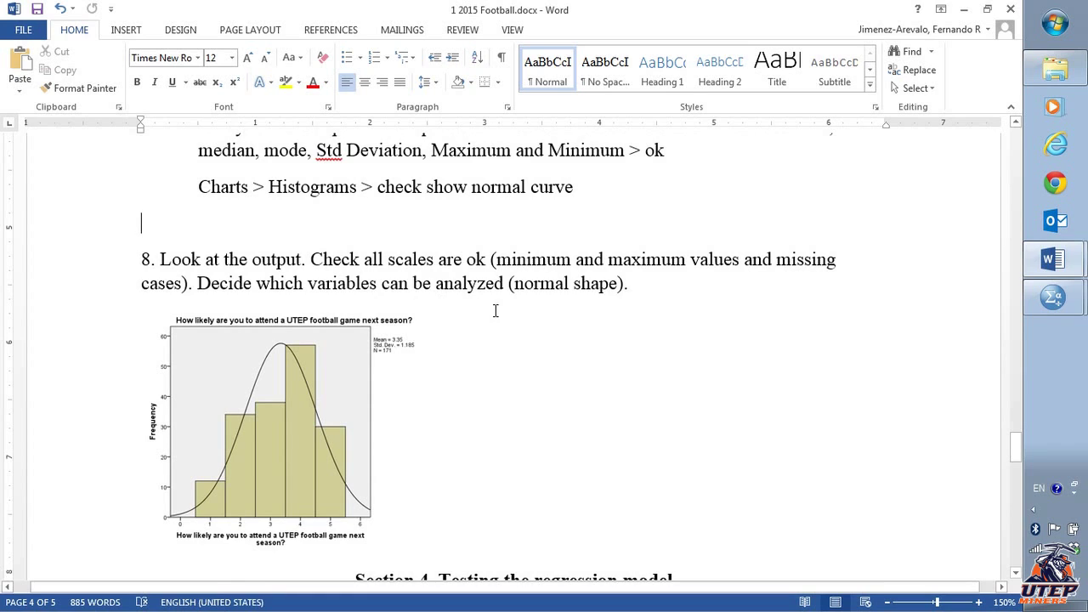
key("alt+Tab")
scroll(502, 331, "down", 15)
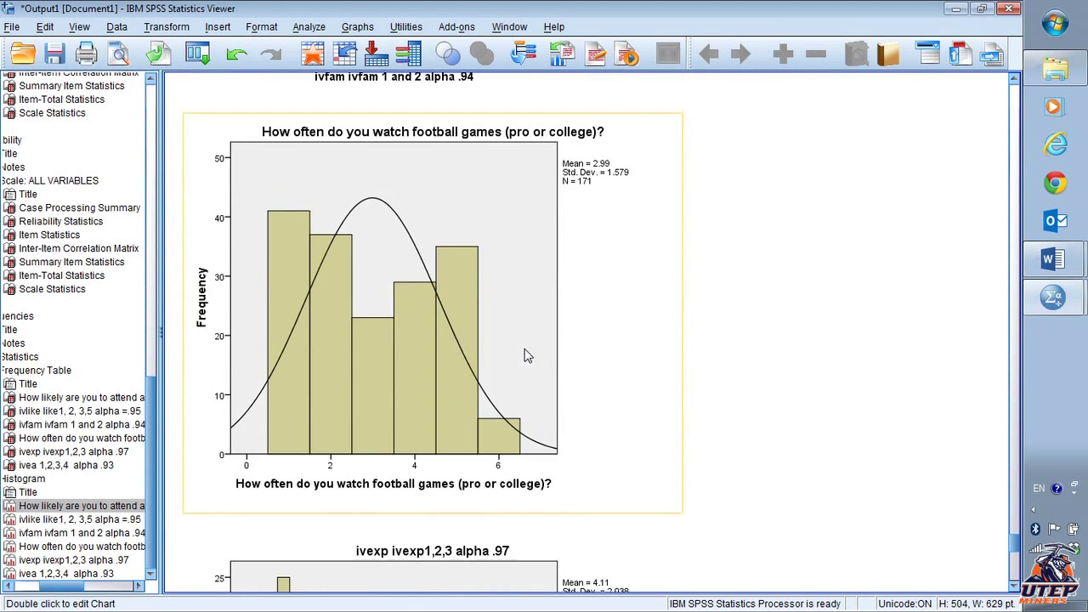
Review the ivfam frequency table and remaining histograms in SPSS, then return to Word.
scroll(450, 370, "down", 5)
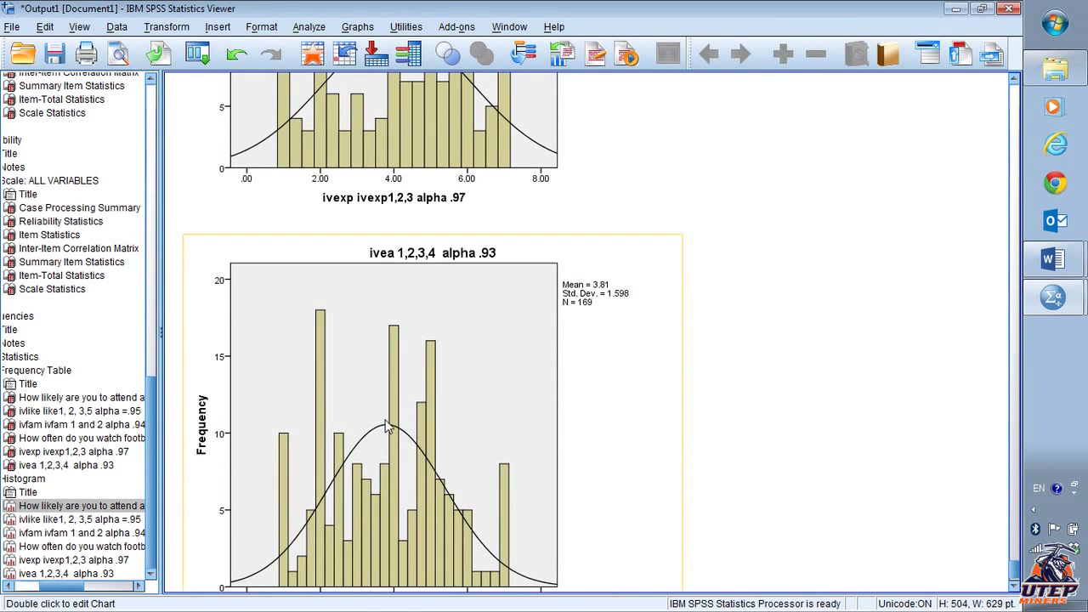
scroll(676, 474, "up", 5)
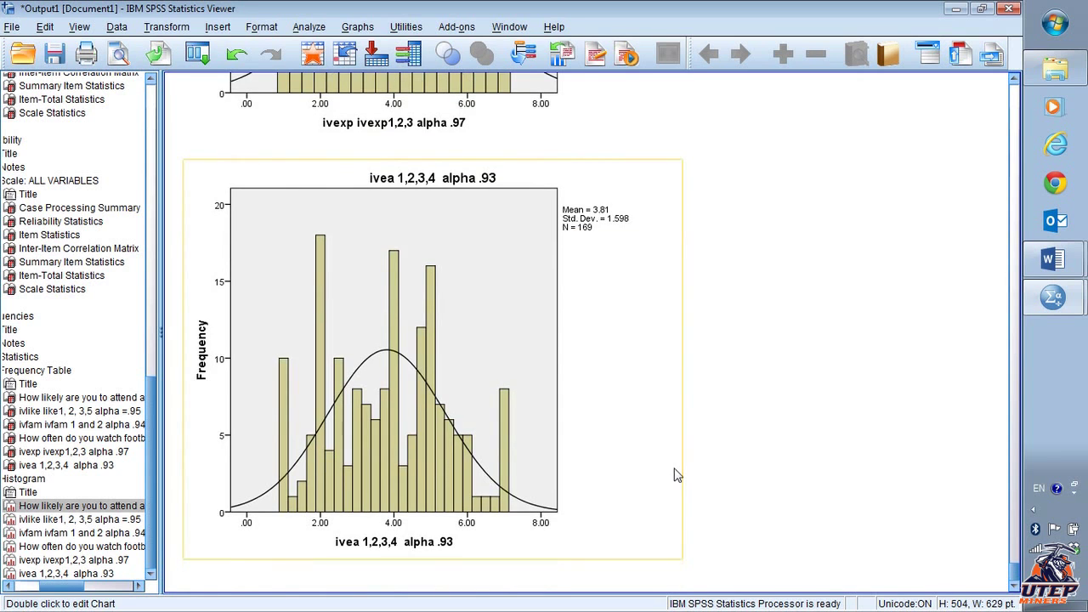
scroll(675, 474, "up", 20)
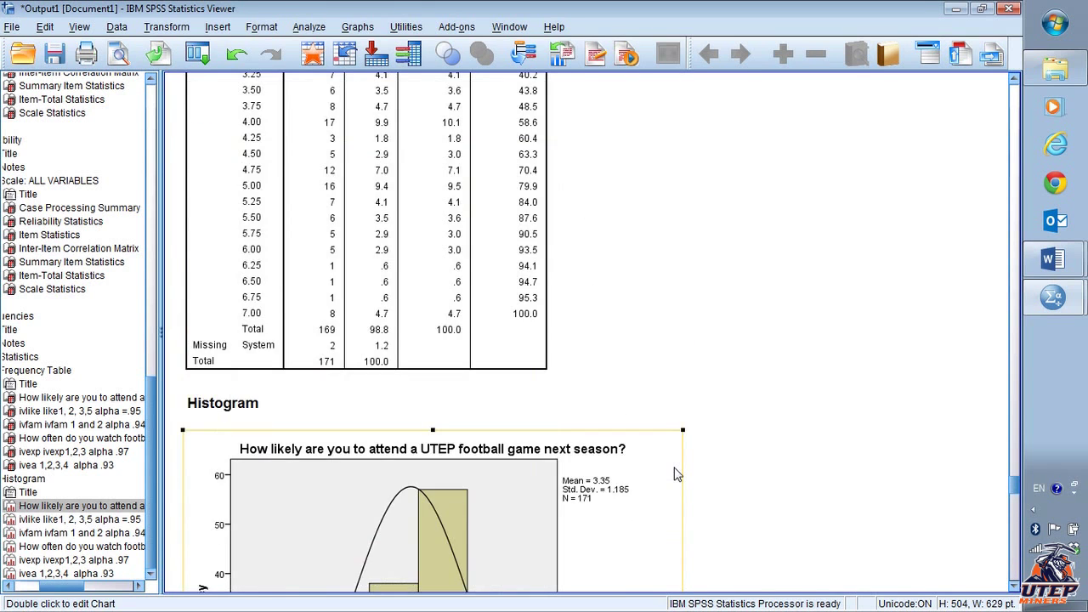
scroll(676, 475, "up", 5)
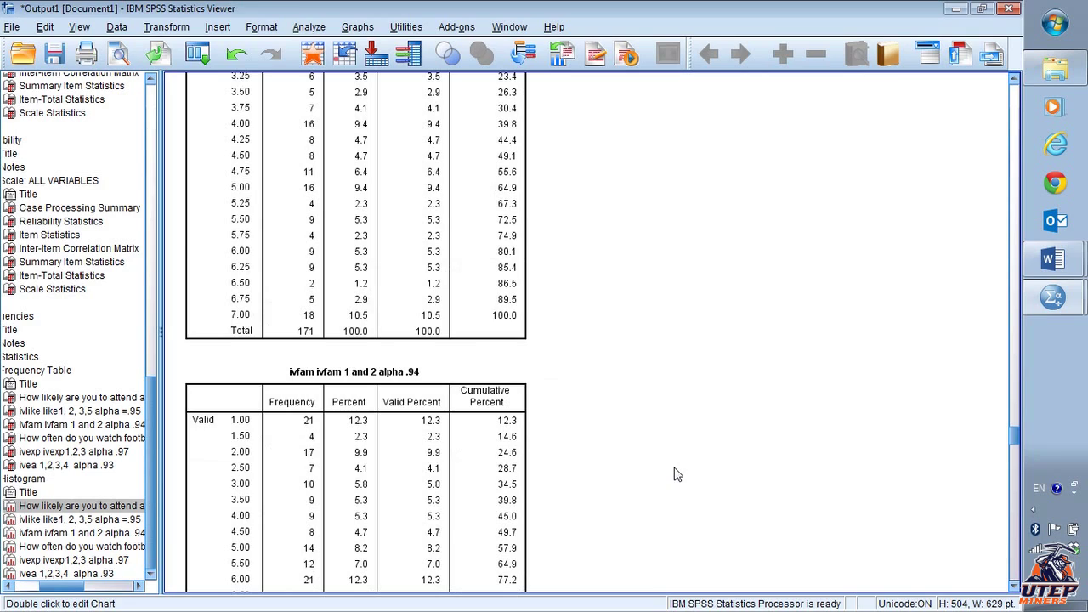
key("alt+Tab")
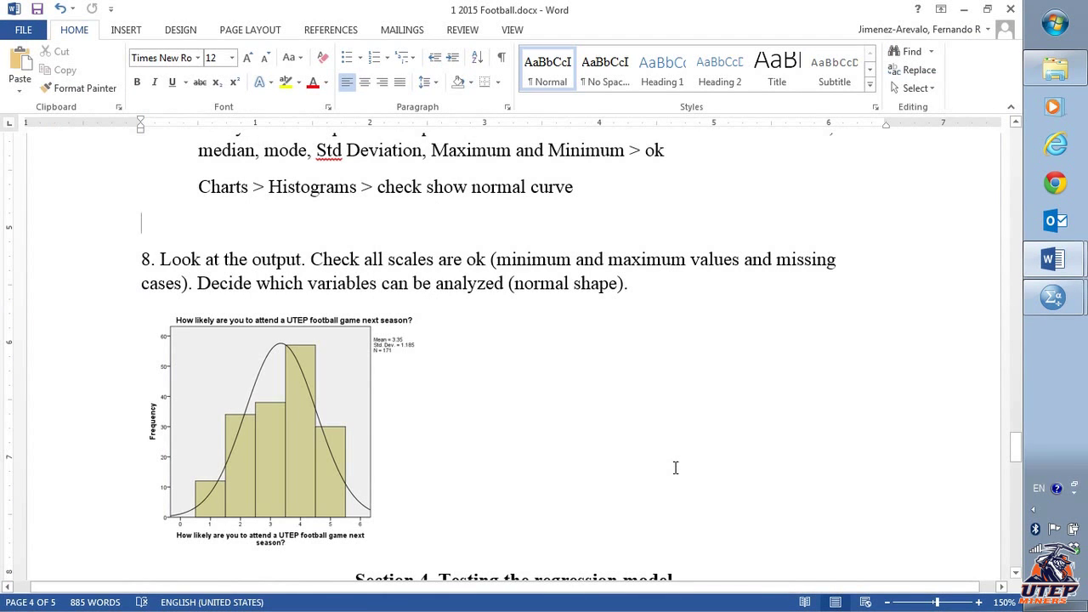
scroll(676, 468, "up", 5)
scroll(676, 468, "down", 4)
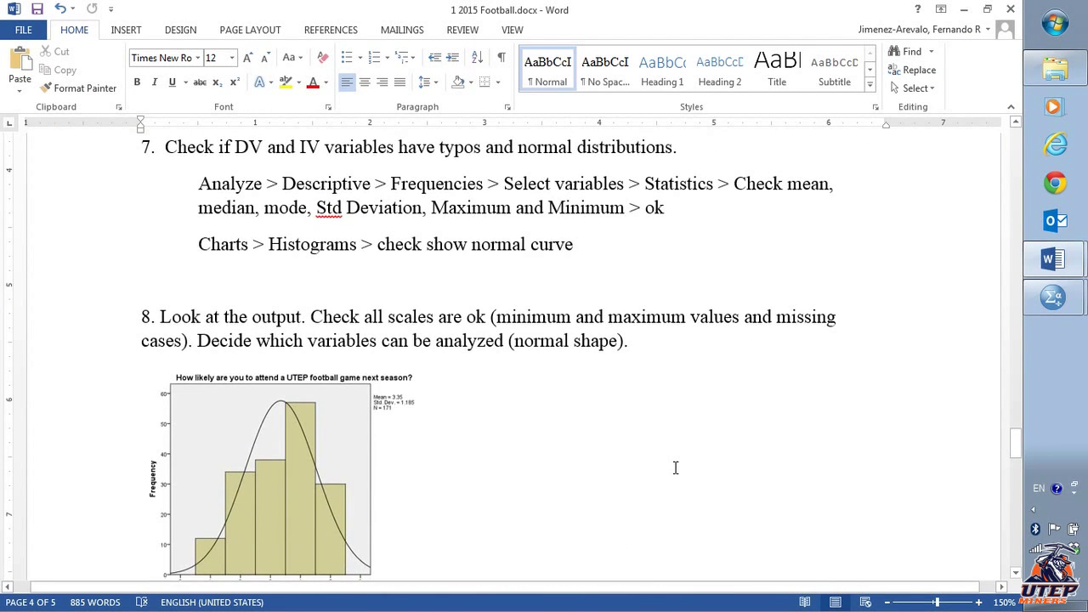
scroll(676, 467, "down", 3)
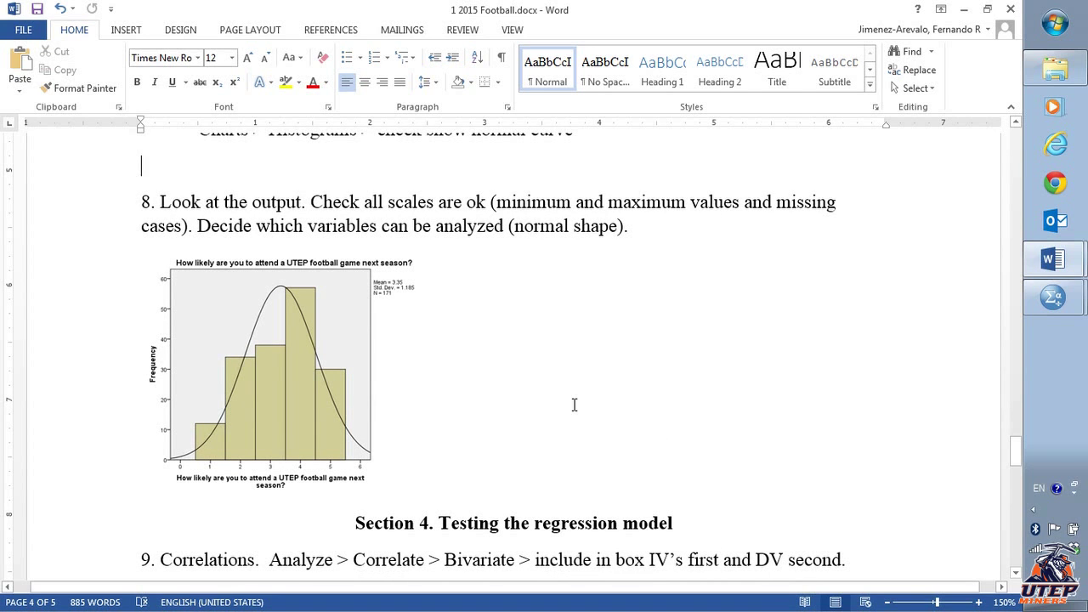
key("alt+Tab")
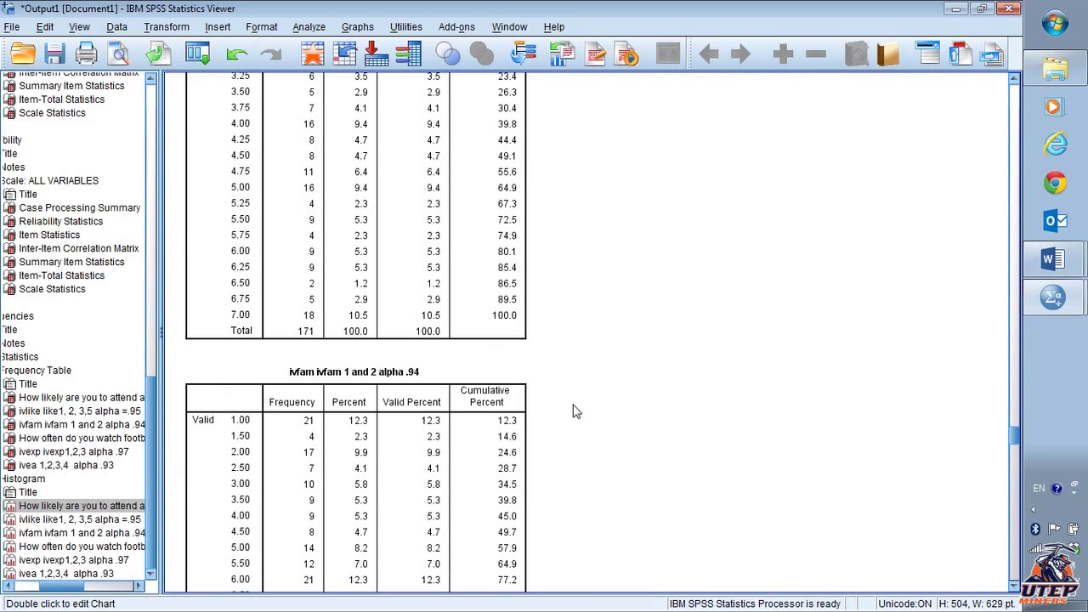
key("alt+Tab")
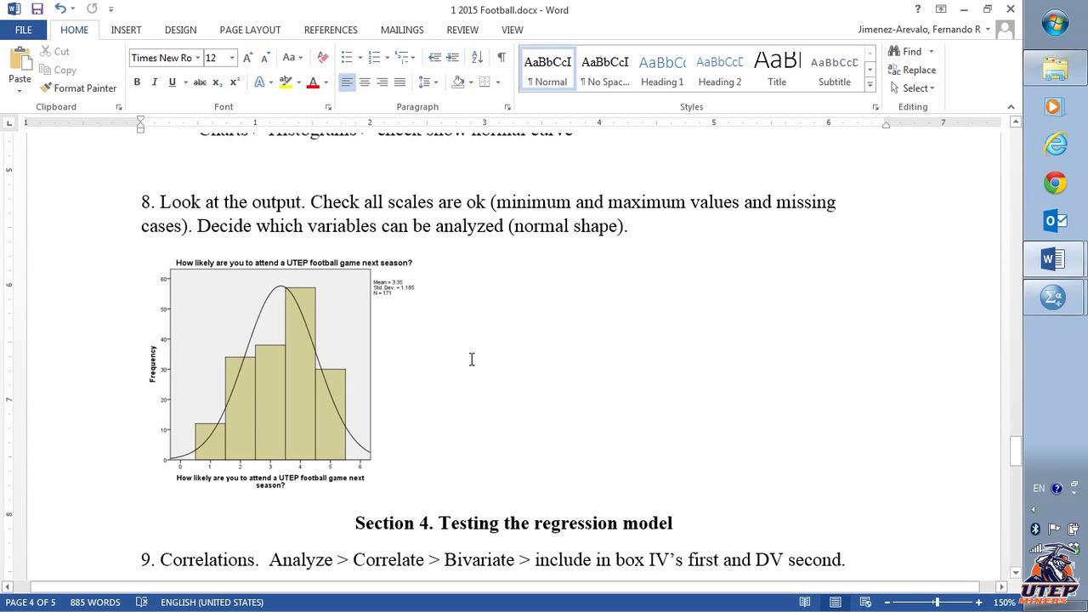
scroll(472, 360, "down", 3)
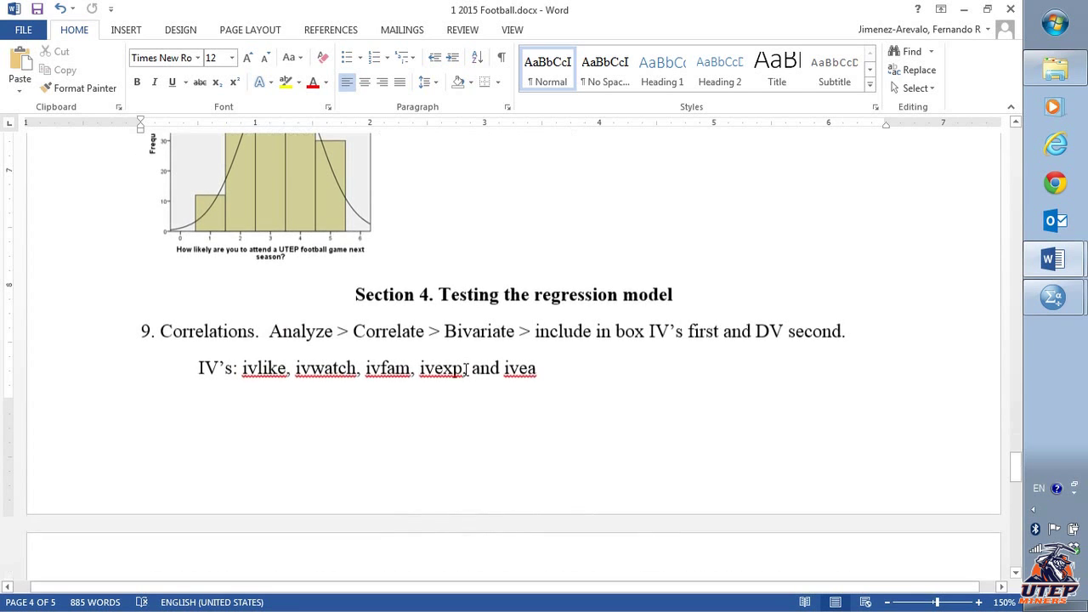